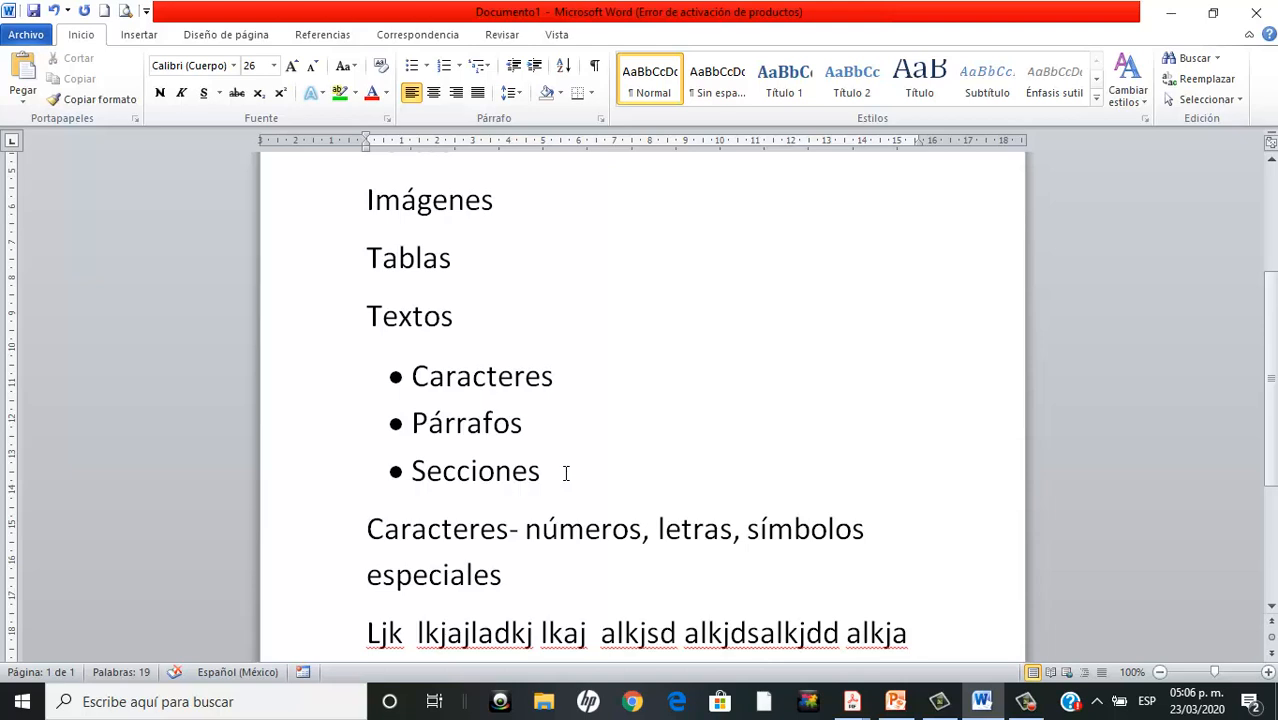
Finish the filler paragraph with "jkslkjsad alksjddalskj" and add a new paragraph reading "Signos de puntuación, sigo"
{"action": "type", "text": "jkslkjsad alksjddalskj"}
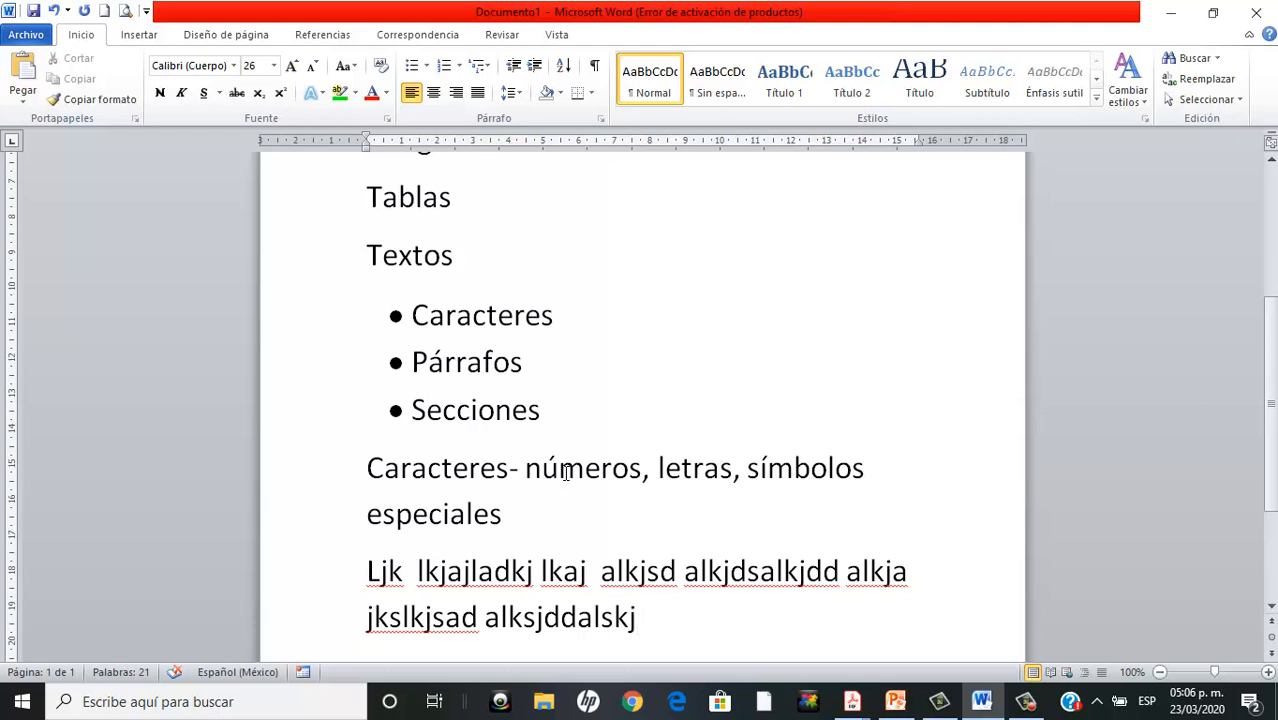
{"action": "key", "text": "Return"}
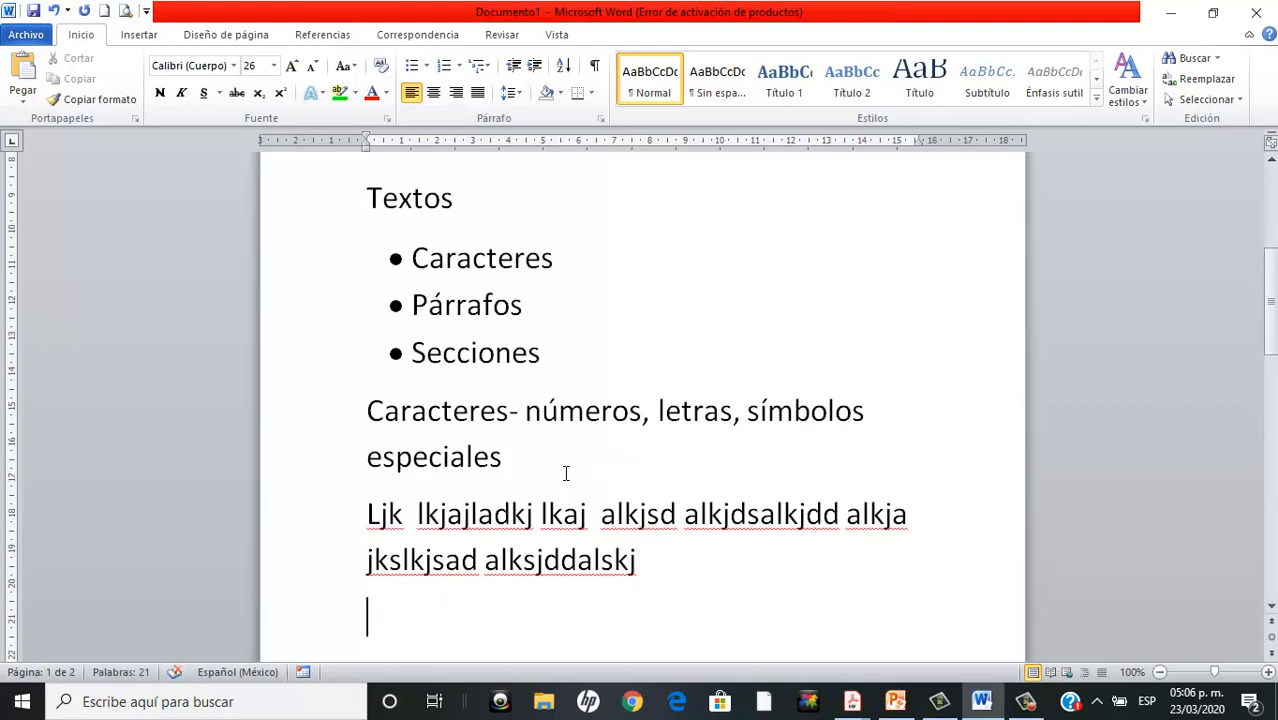
{"action": "type", "text": "sig"}
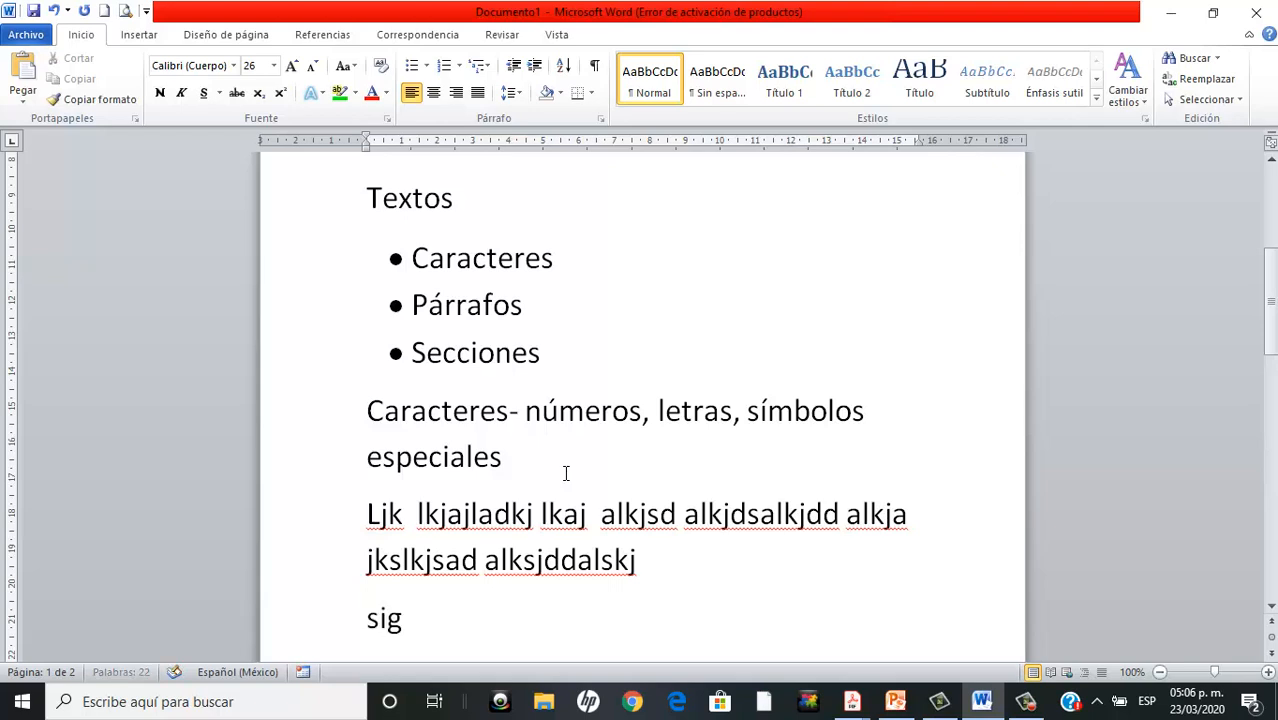
{"action": "type", "text": "nos de punt"}
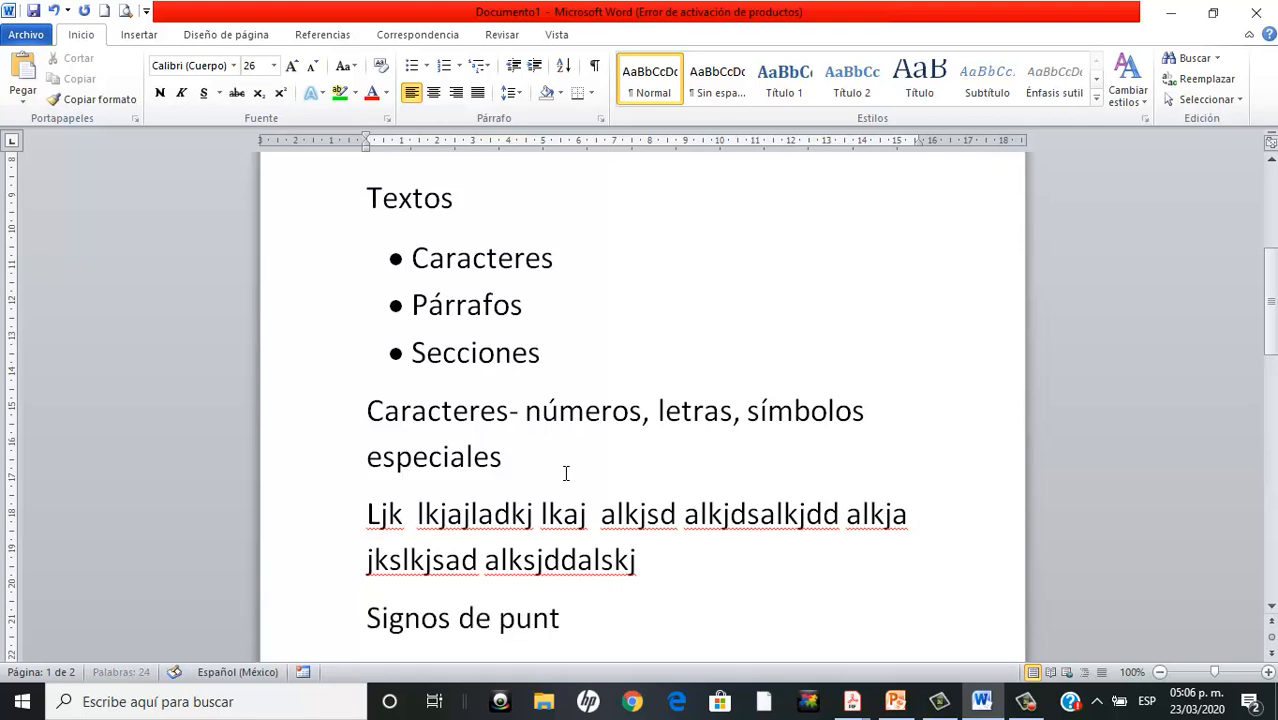
{"action": "type", "text": "uación"}
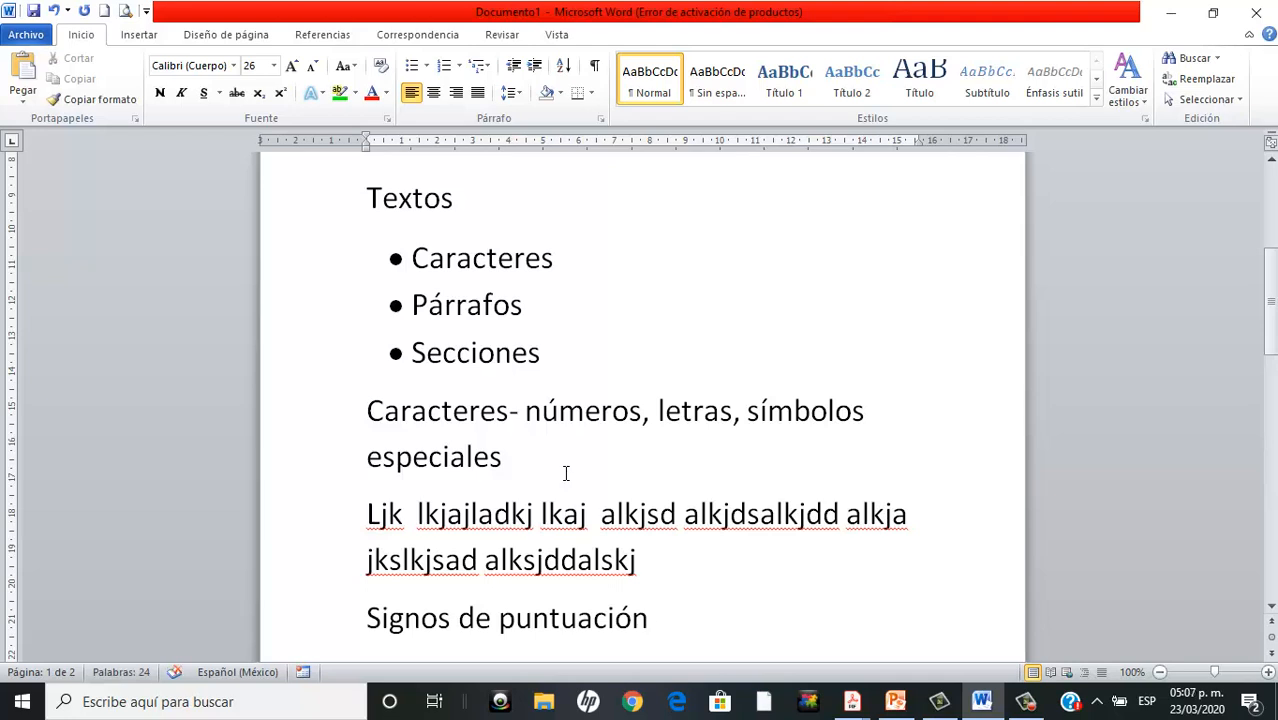
{"action": "type", "text": ", sigo"}
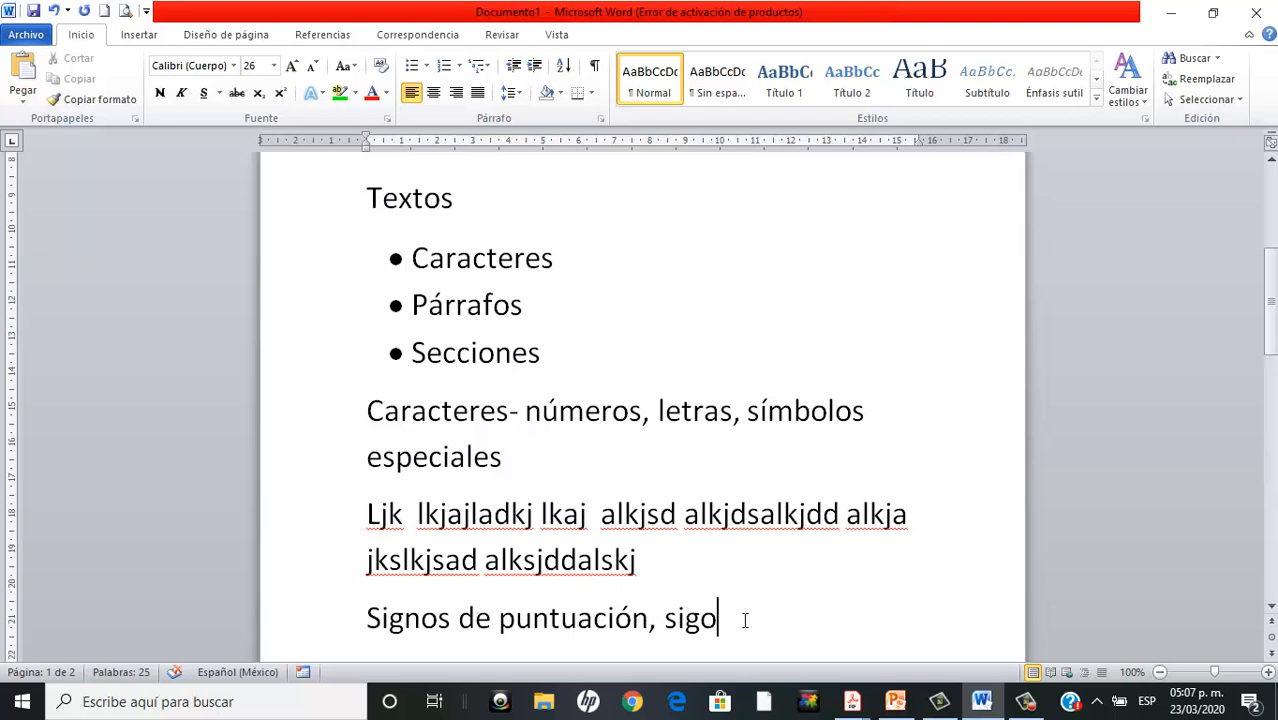
{"action": "key", "text": "Return"}
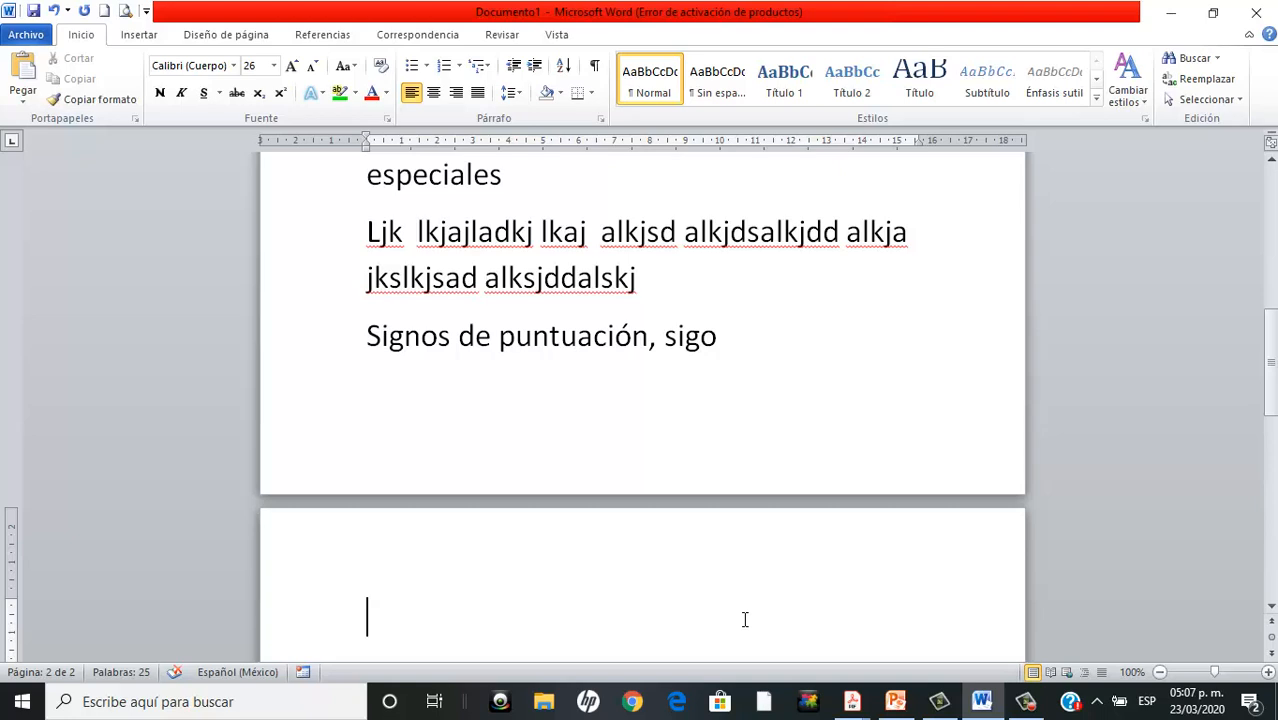
Write "Asdas (escribo lo que tengo que escribir)" as a new paragraph after "Signos de puntuación, sigo"
{"action": "type", "text": "asdas "}
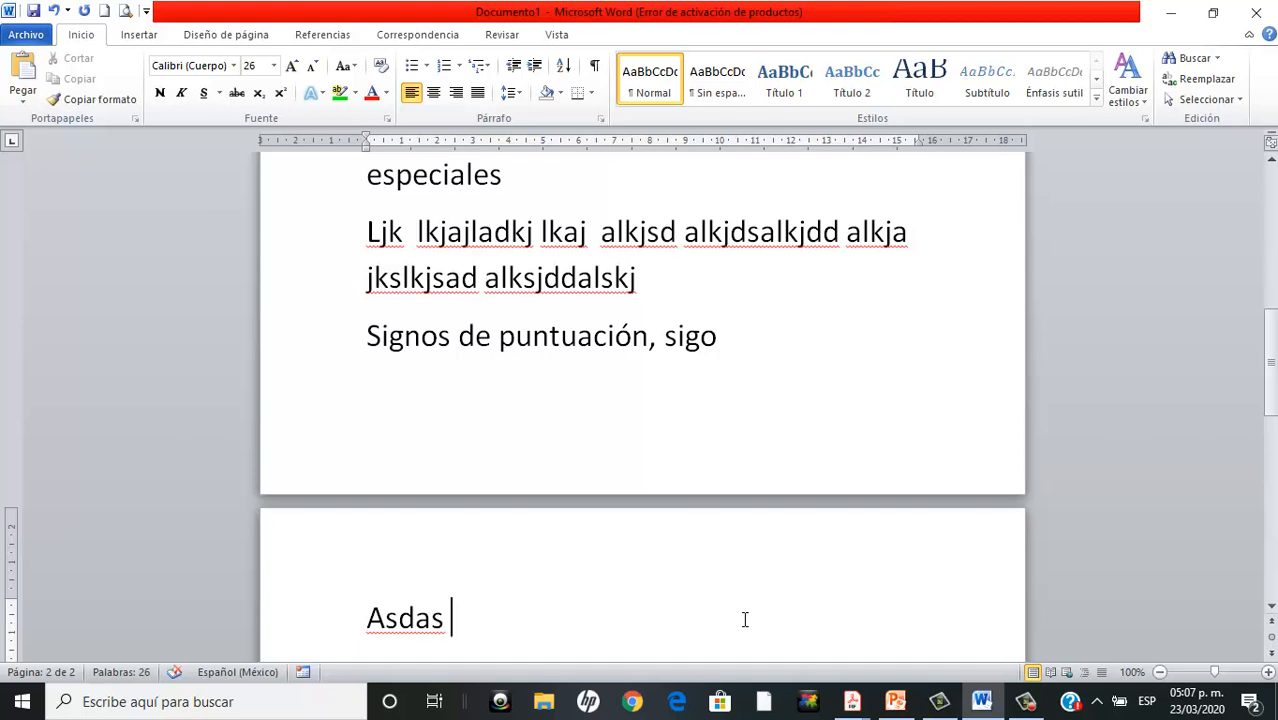
{"action": "type", "text": "(esct"}
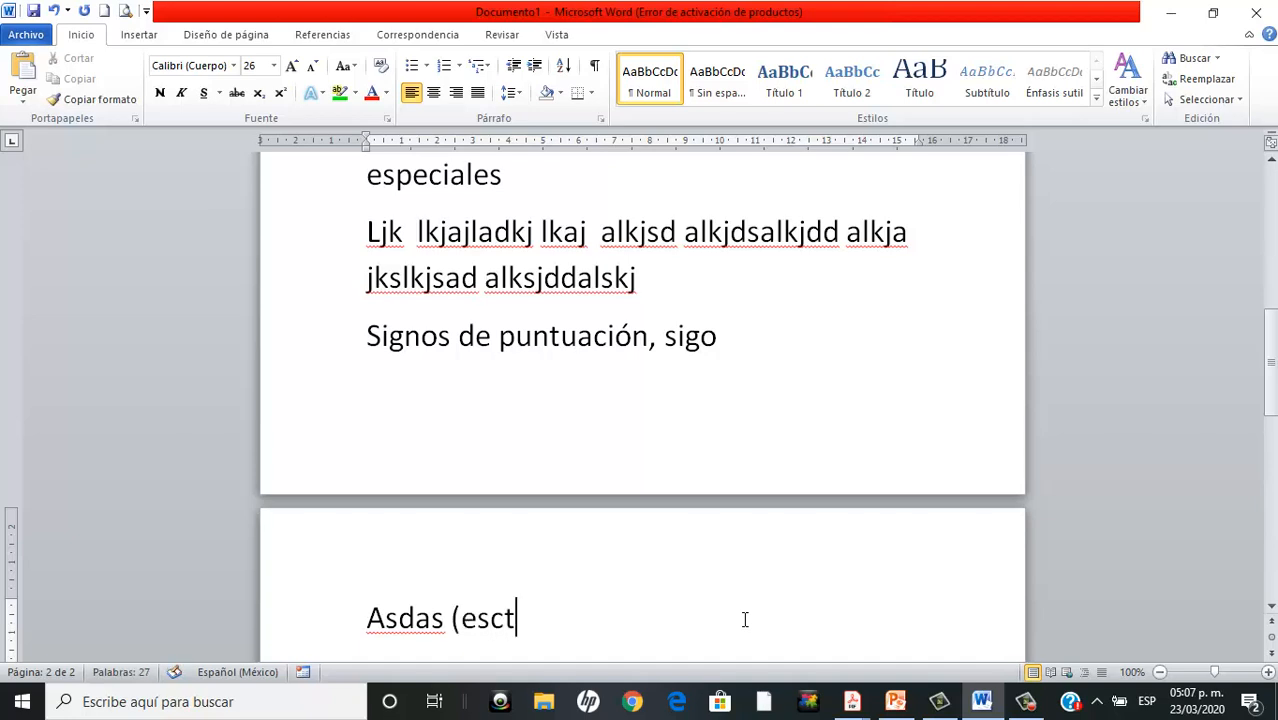
{"action": "key", "text": "BackSpace"}
{"action": "type", "text": "rin"}
{"action": "key", "text": "BackSpace"}
{"action": "type", "text": "bo lo qu"}
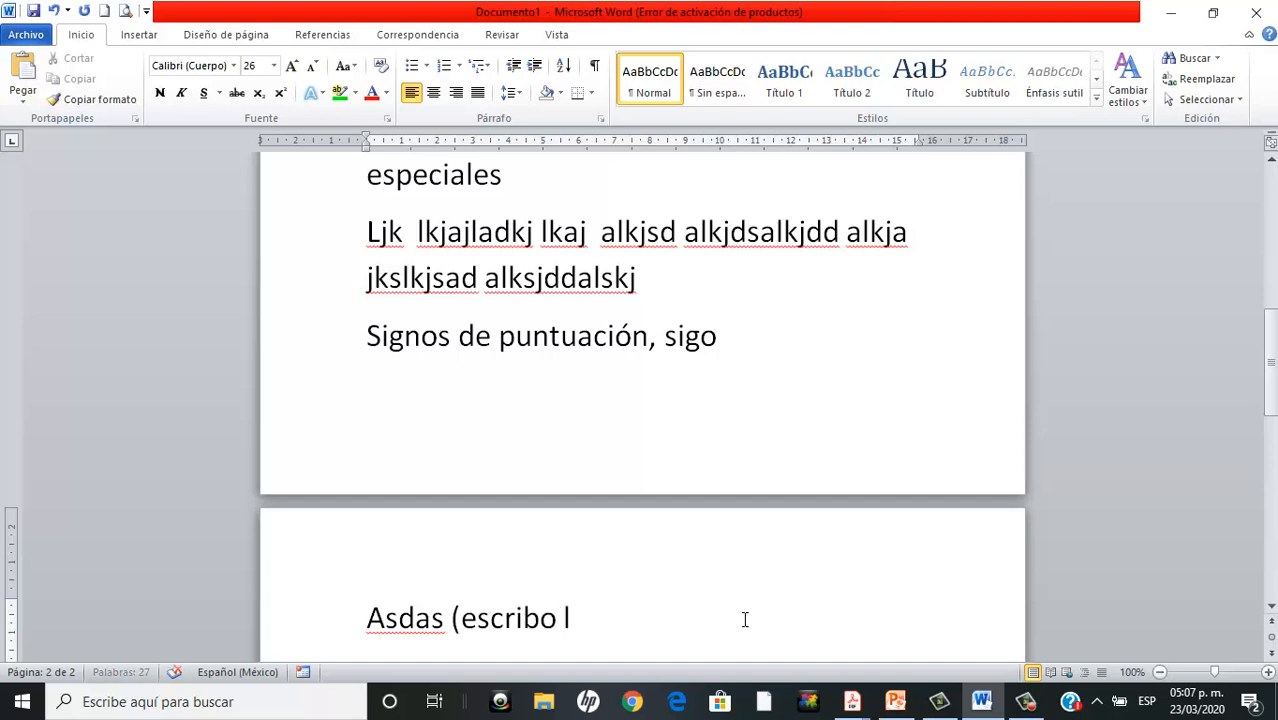
{"action": "type", "text": "e ten"}
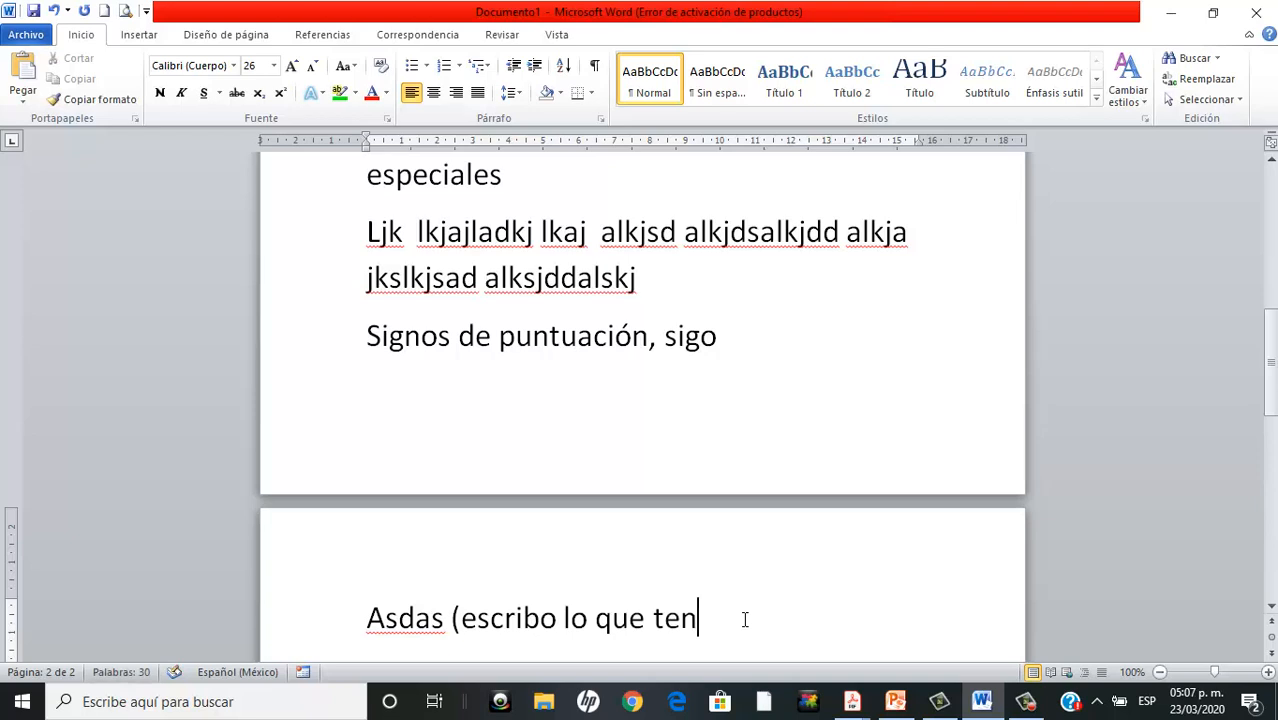
{"action": "type", "text": "go que escc"}
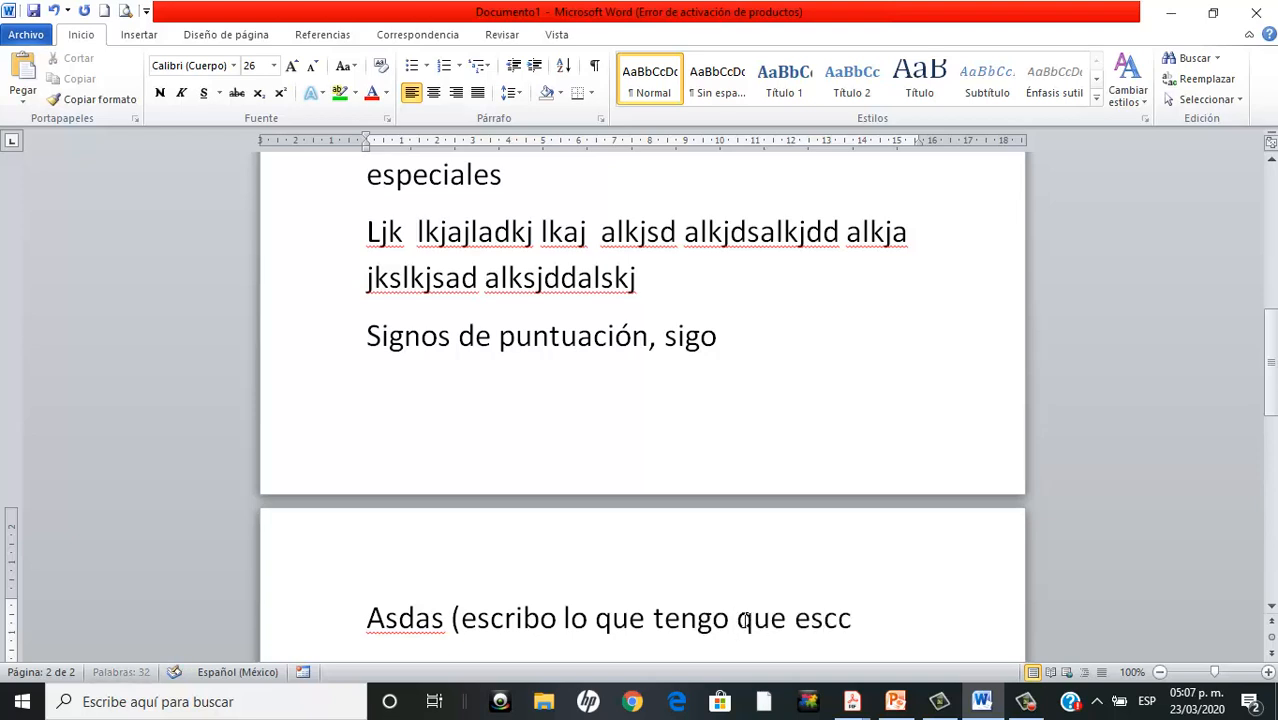
{"action": "type", "text": "ribis)"}
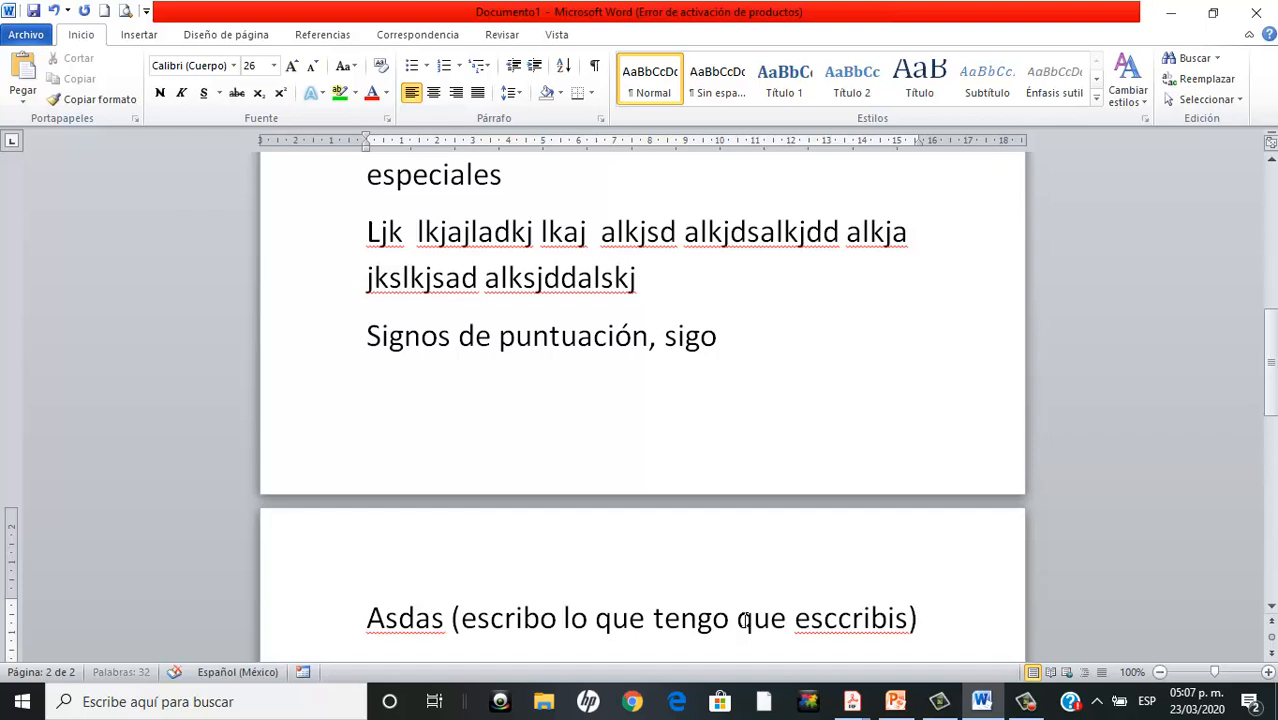
{"action": "key", "text": "BackSpace"}
{"action": "key", "text": "BackSpace"}
{"action": "key", "text": "BackSpace"}
{"action": "type", "text": "ir)"}
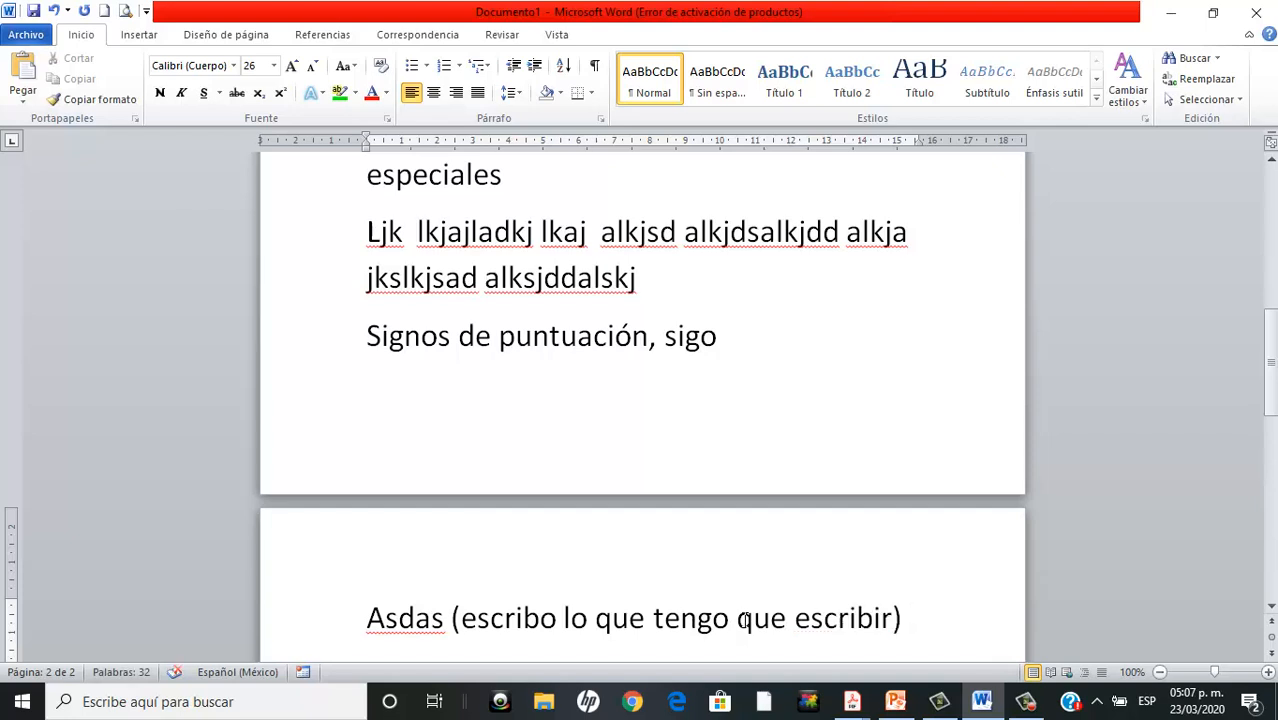
Add "sss" on the line below the parenthesised text and start a new paragraph
{"action": "key", "text": "Return"}
{"action": "type", "text": "sss"}
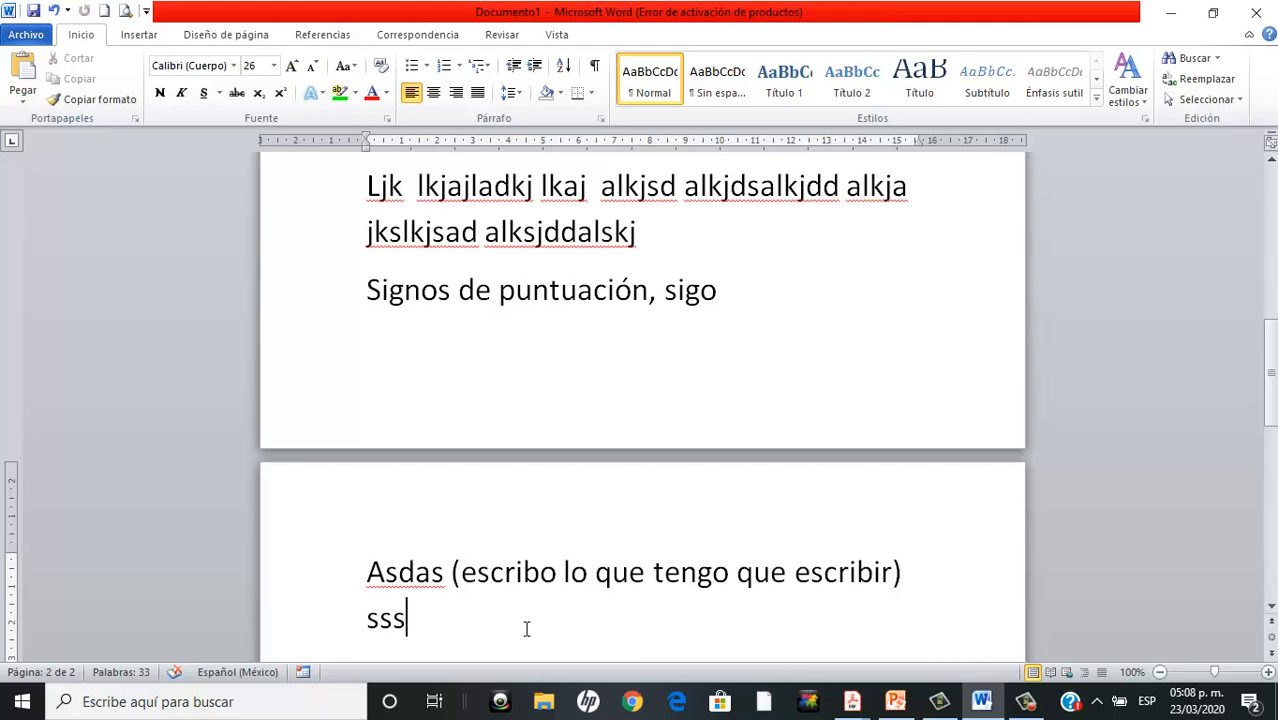
{"action": "key", "text": "Return"}
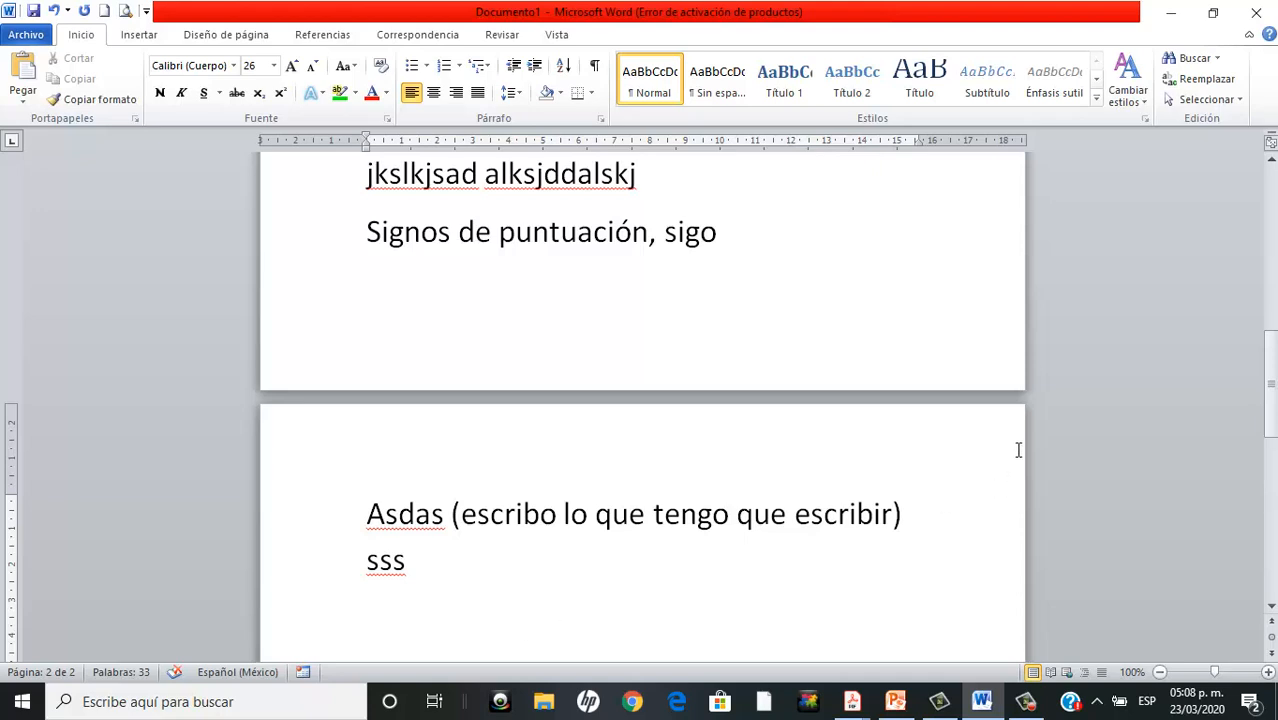
Select the word "números" and, separately, the first letters of "símbolos" in the "Caracteres-" paragraph
{"action": "left_click_drag", "start_coordinate": [1273, 426], "coordinate": [1272, 364]}
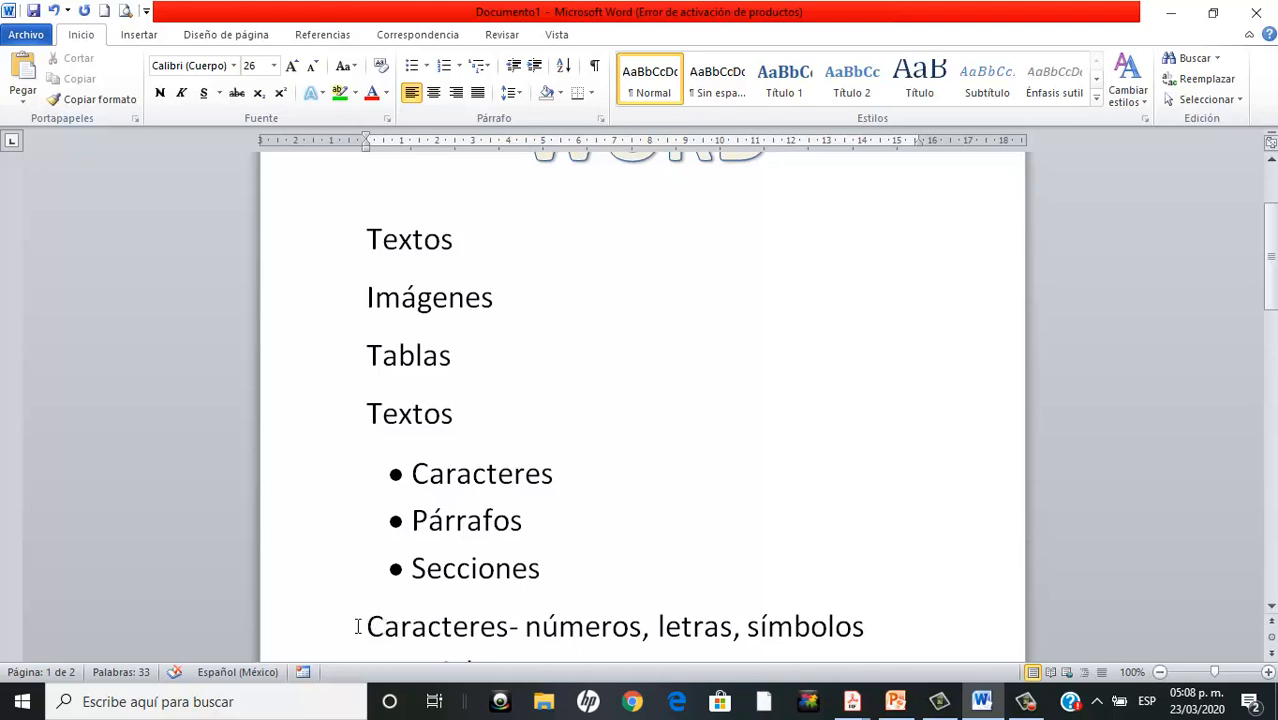
{"action": "left_click", "coordinate": [526, 626]}
{"action": "left_click_drag", "start_coordinate": [535, 626], "coordinate": [640, 637]}
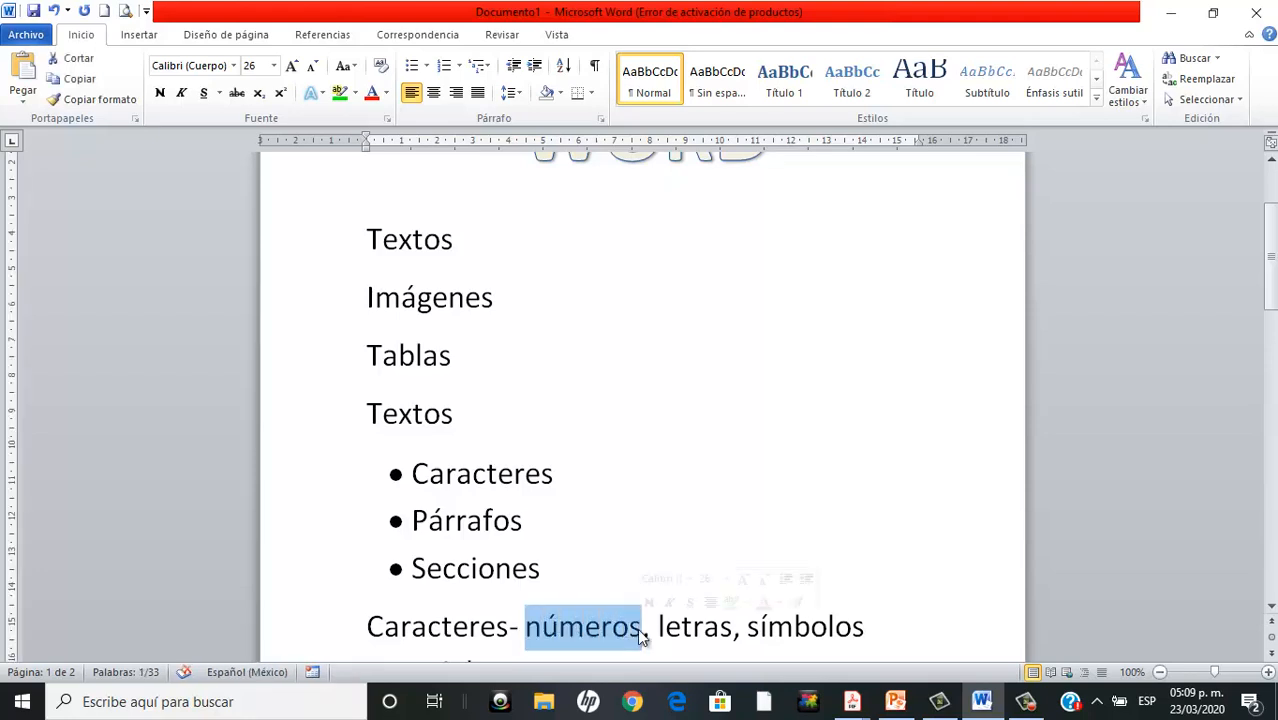
{"action": "left_click", "coordinate": [750, 628]}
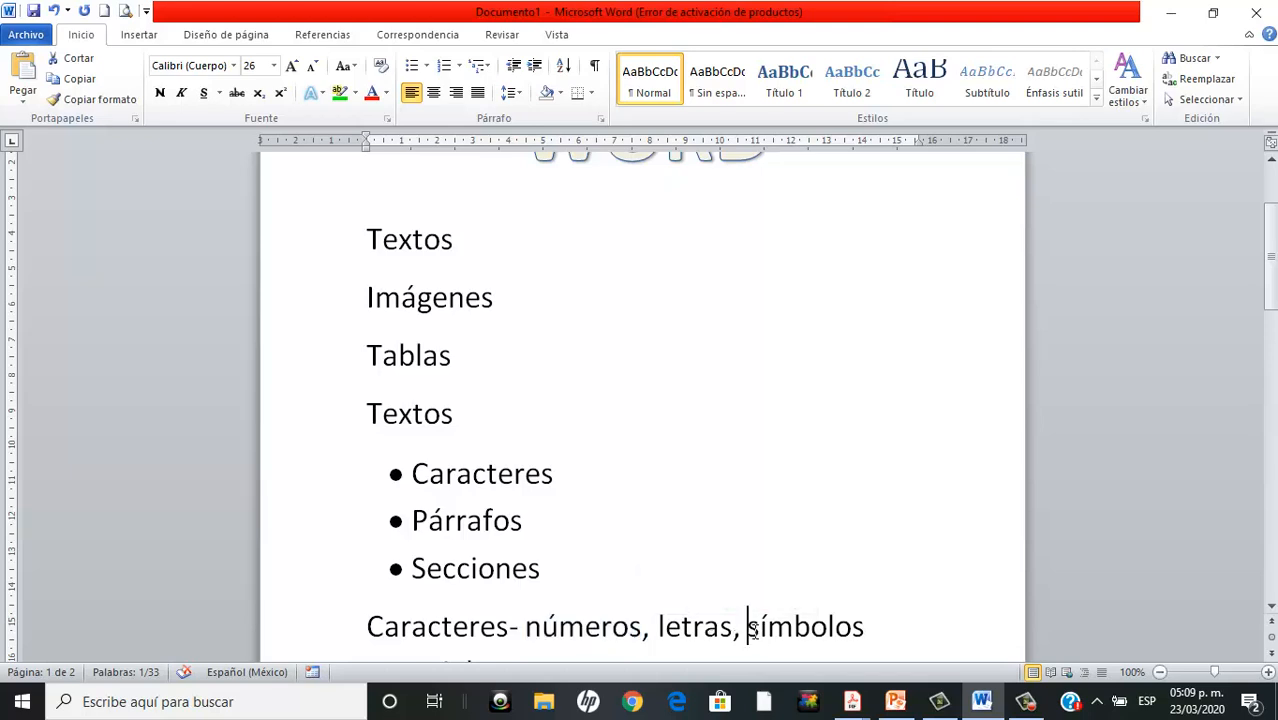
{"action": "left_click_drag", "start_coordinate": [750, 628], "coordinate": [801, 627]}
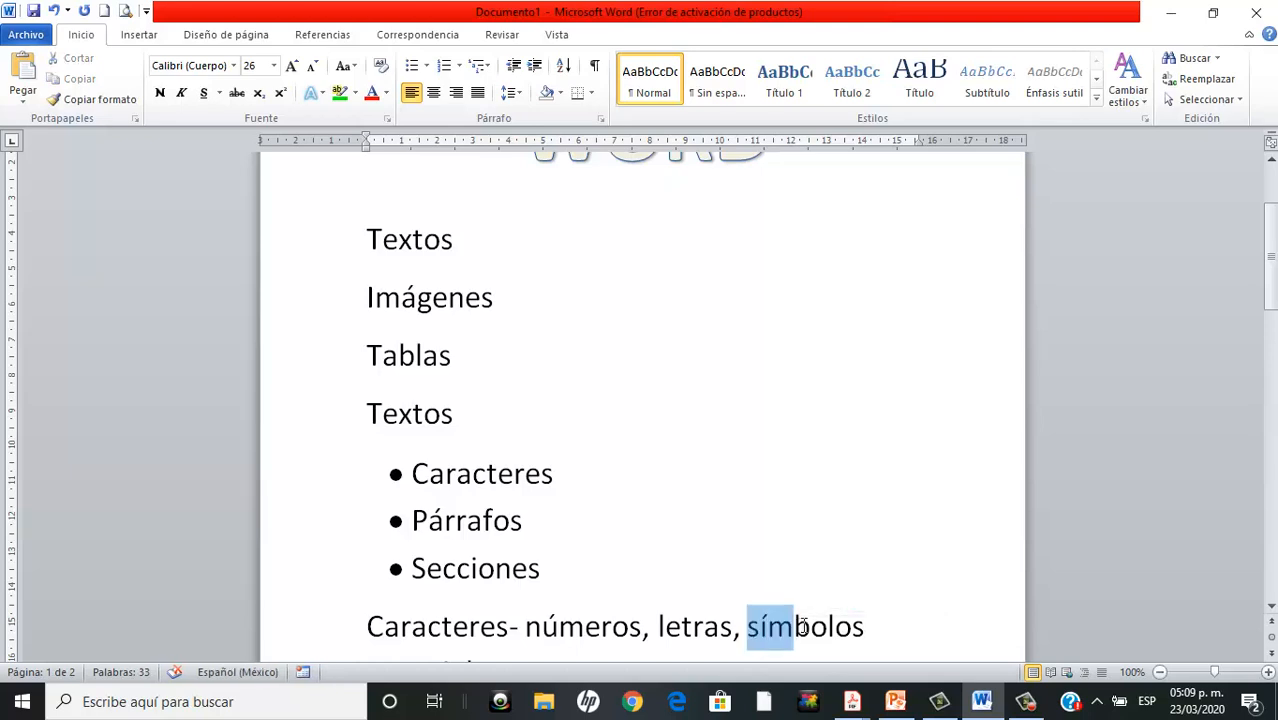
Select the text "Caracteres- números, letras, símbolos" from start to end of the line and clear the selection
{"action": "left_click", "coordinate": [366, 624]}
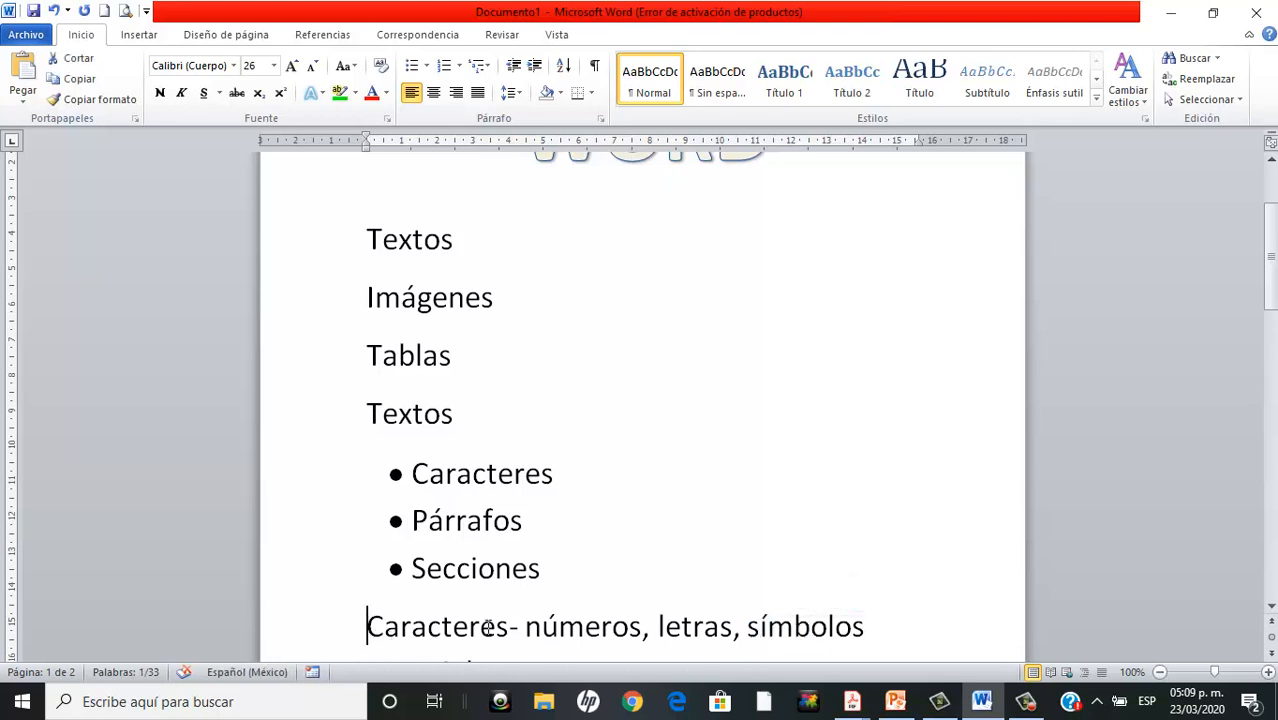
{"action": "left_click_drag", "start_coordinate": [488, 627], "coordinate": [856, 622]}
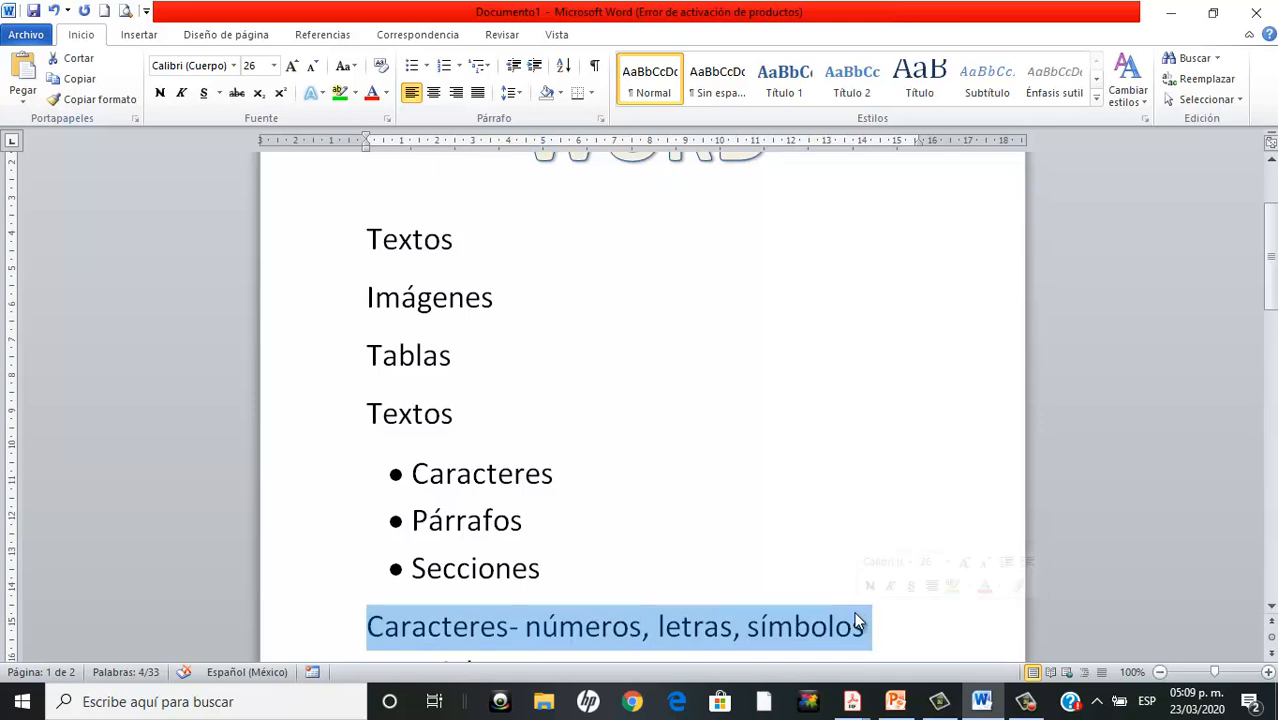
{"action": "left_click", "coordinate": [682, 627]}
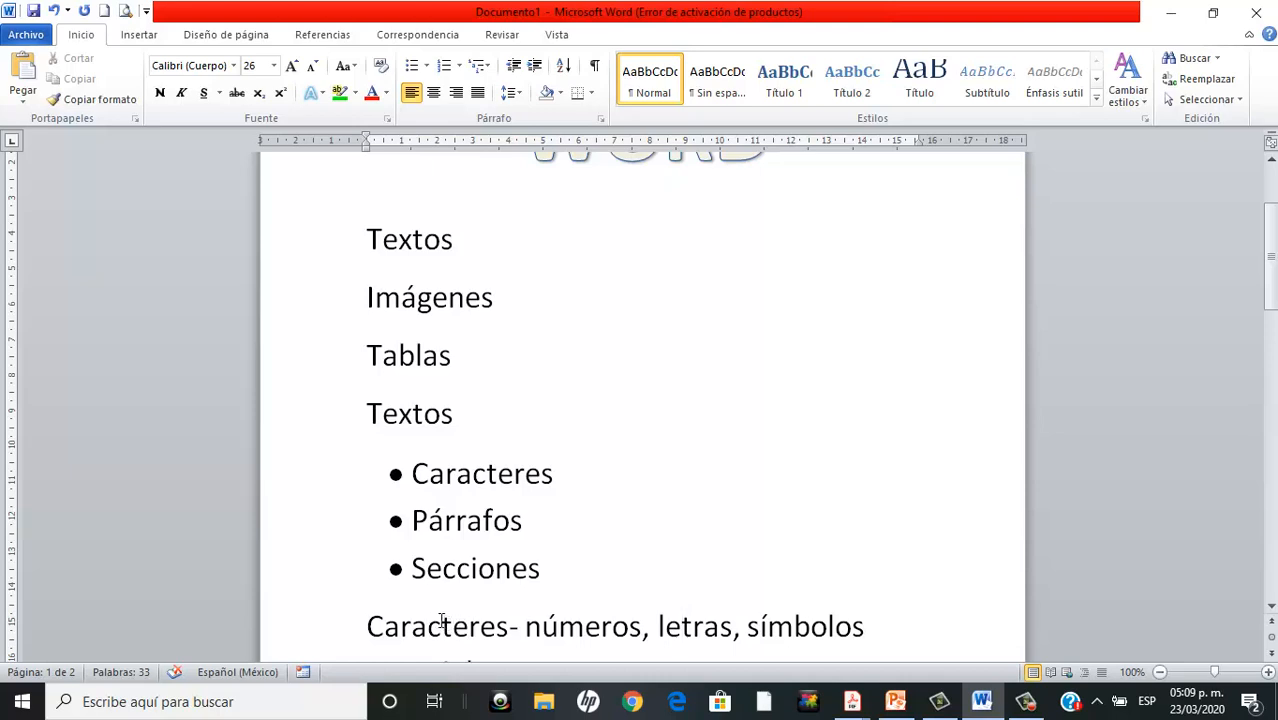
Select the words "Caracteres" and "números" one after the other, and place the cursor before "letras"
{"action": "left_click", "coordinate": [368, 627]}
{"action": "left_click_drag", "start_coordinate": [368, 627], "coordinate": [506, 628]}
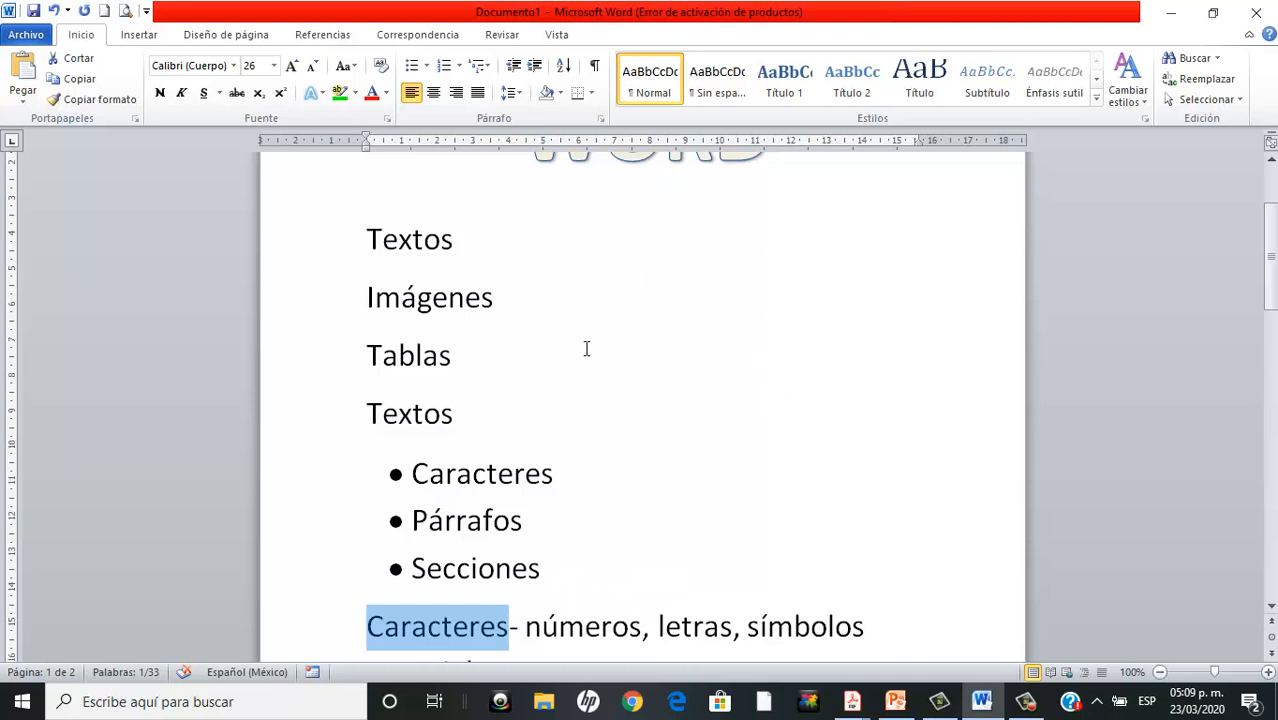
{"action": "double_click", "coordinate": [576, 628]}
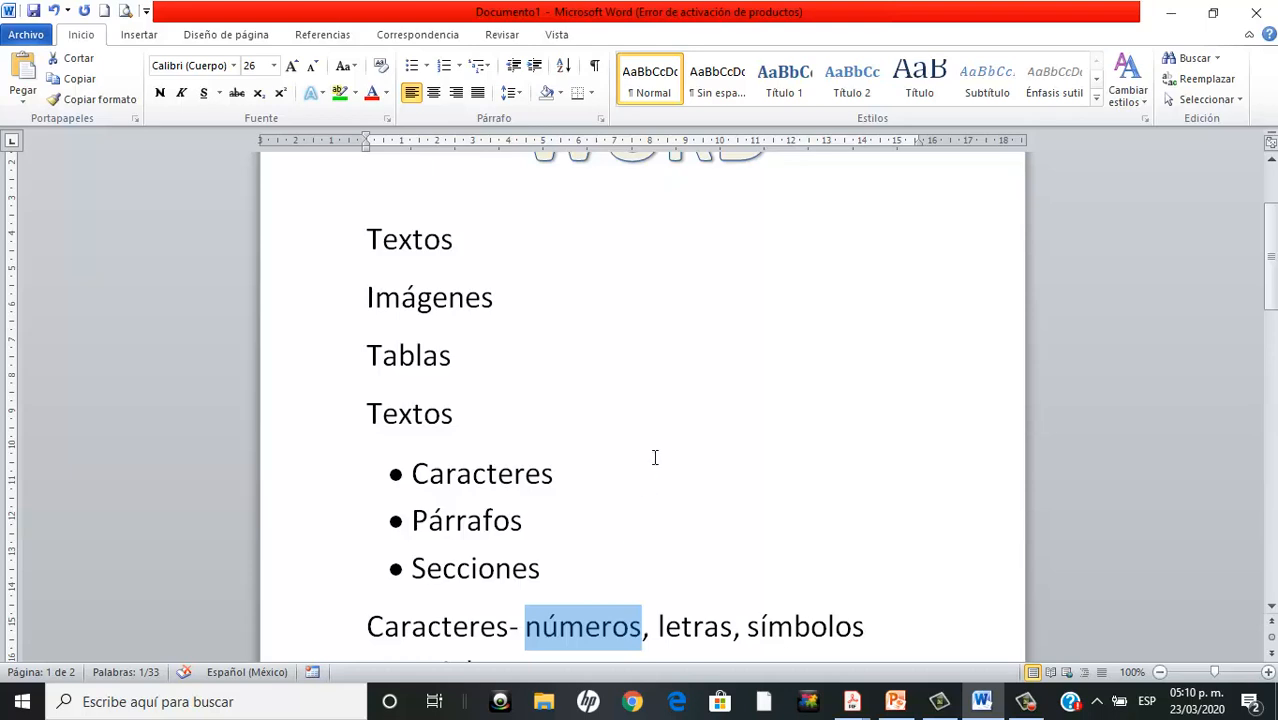
{"action": "left_click", "coordinate": [657, 626]}
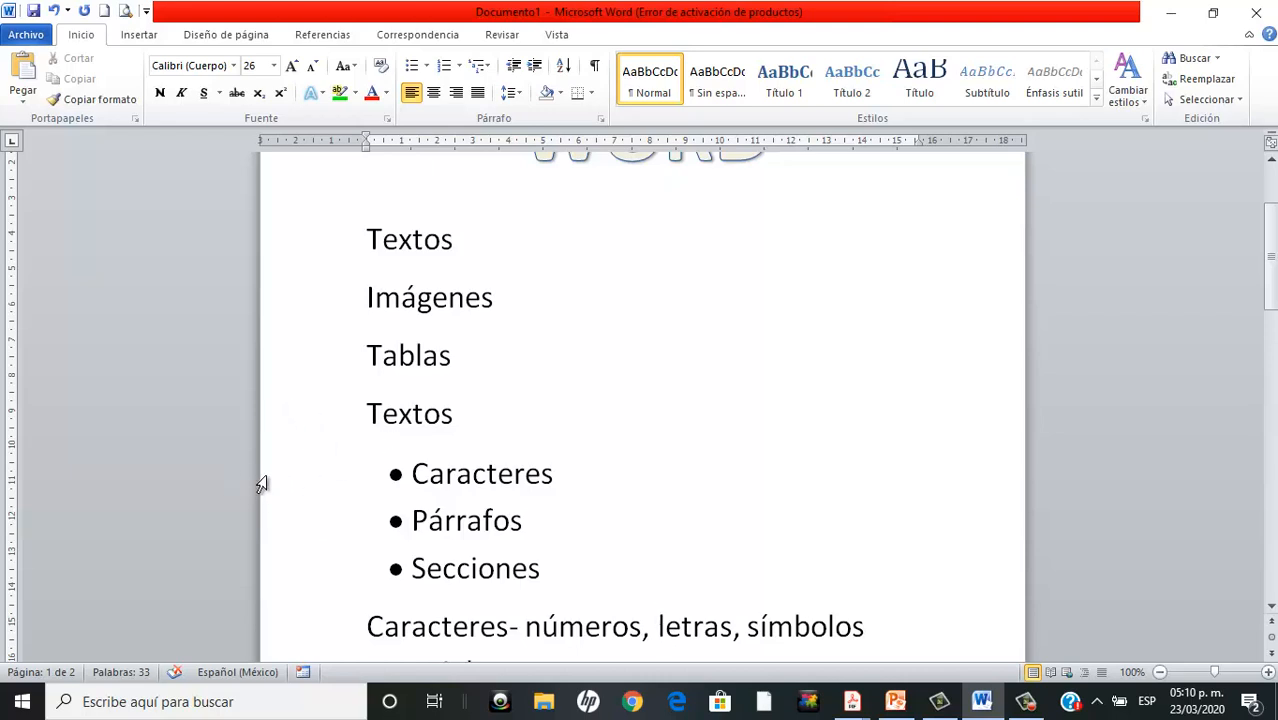
Select the first line of the "Caracteres-" paragraph and, separately, the first line of the filler paragraph
{"action": "left_click", "coordinate": [296, 631]}
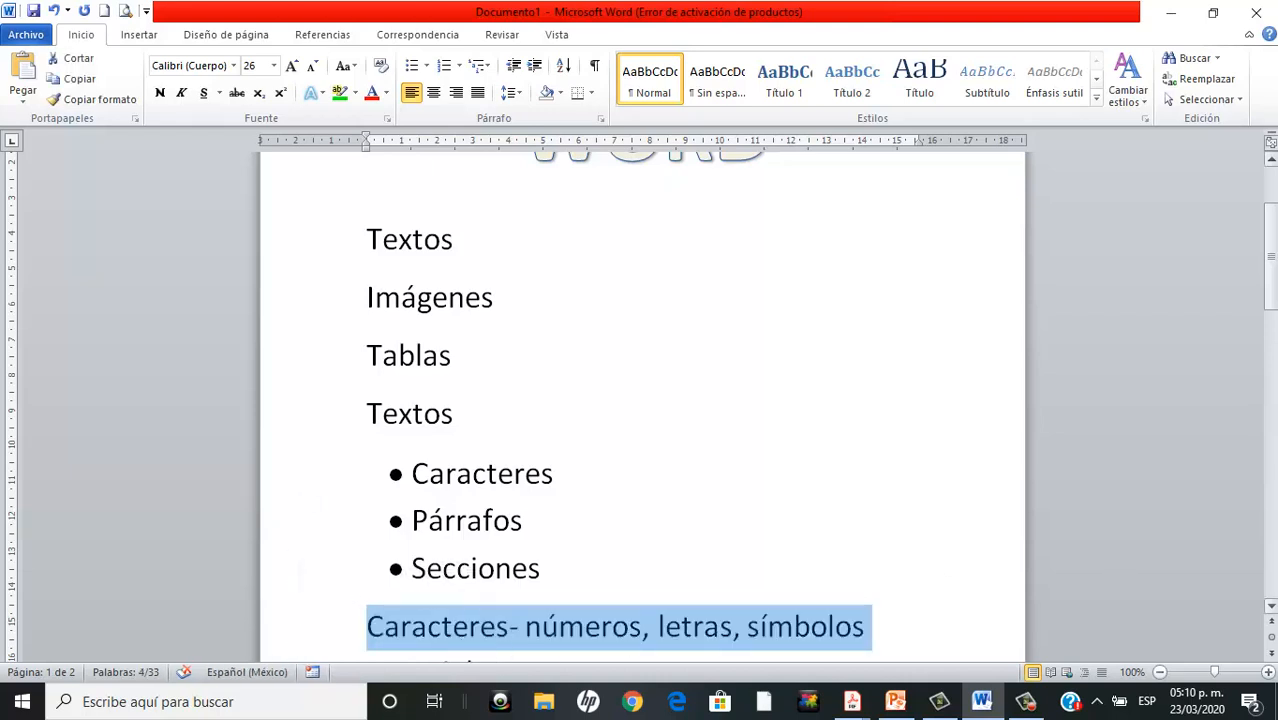
{"action": "left_click_drag", "start_coordinate": [1272, 303], "coordinate": [1271, 360]}
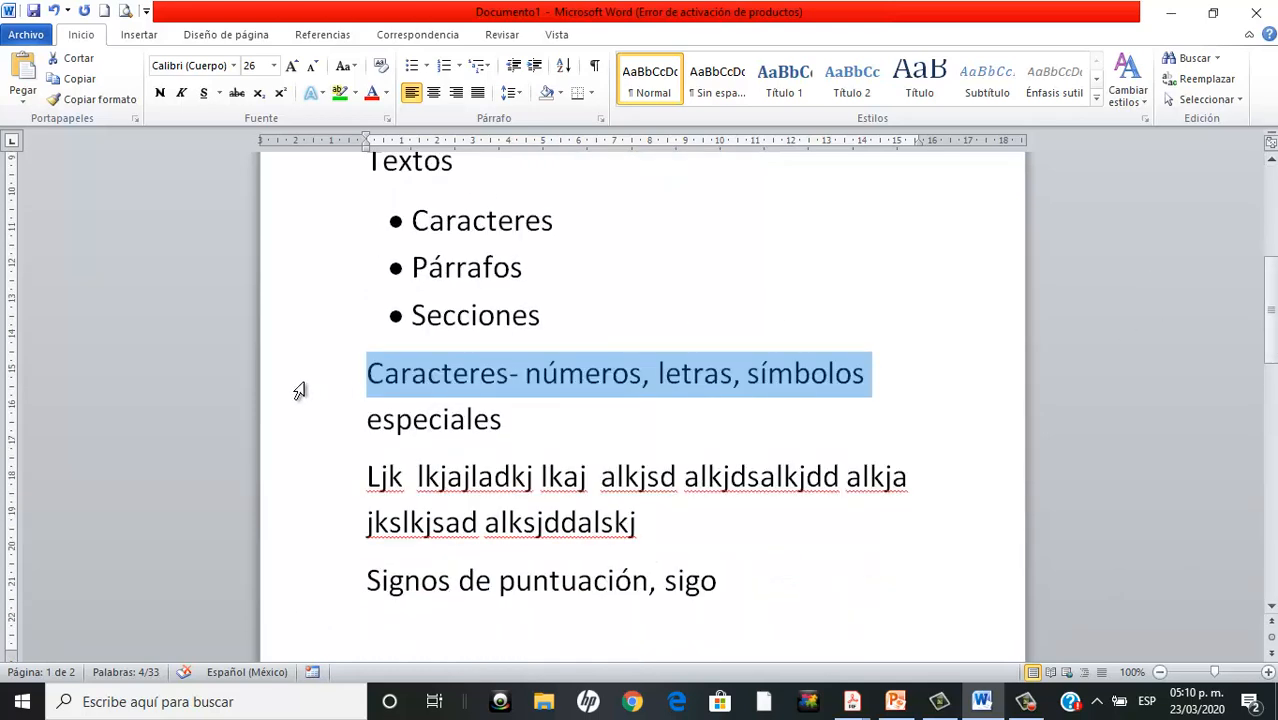
{"action": "left_click", "coordinate": [294, 494]}
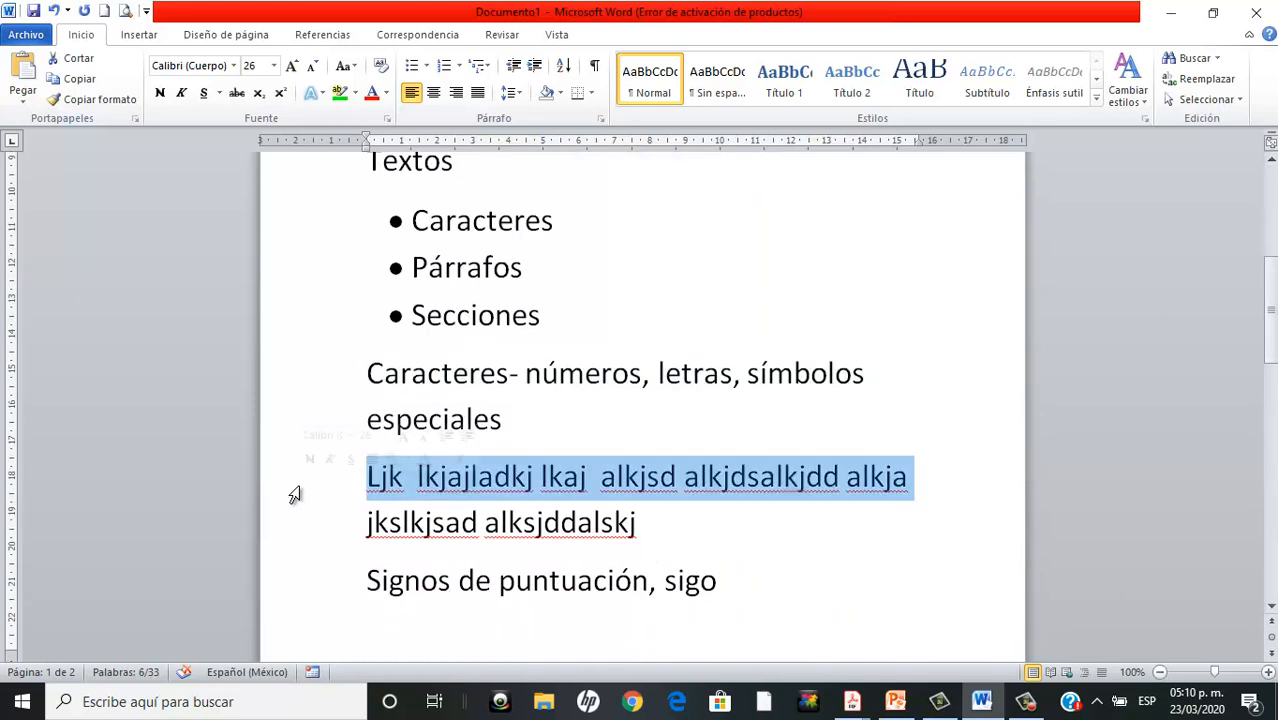
Select the full "Caracteres-" and filler paragraphs one at a time, and finally select the whole document
{"action": "double_click", "coordinate": [294, 402]}
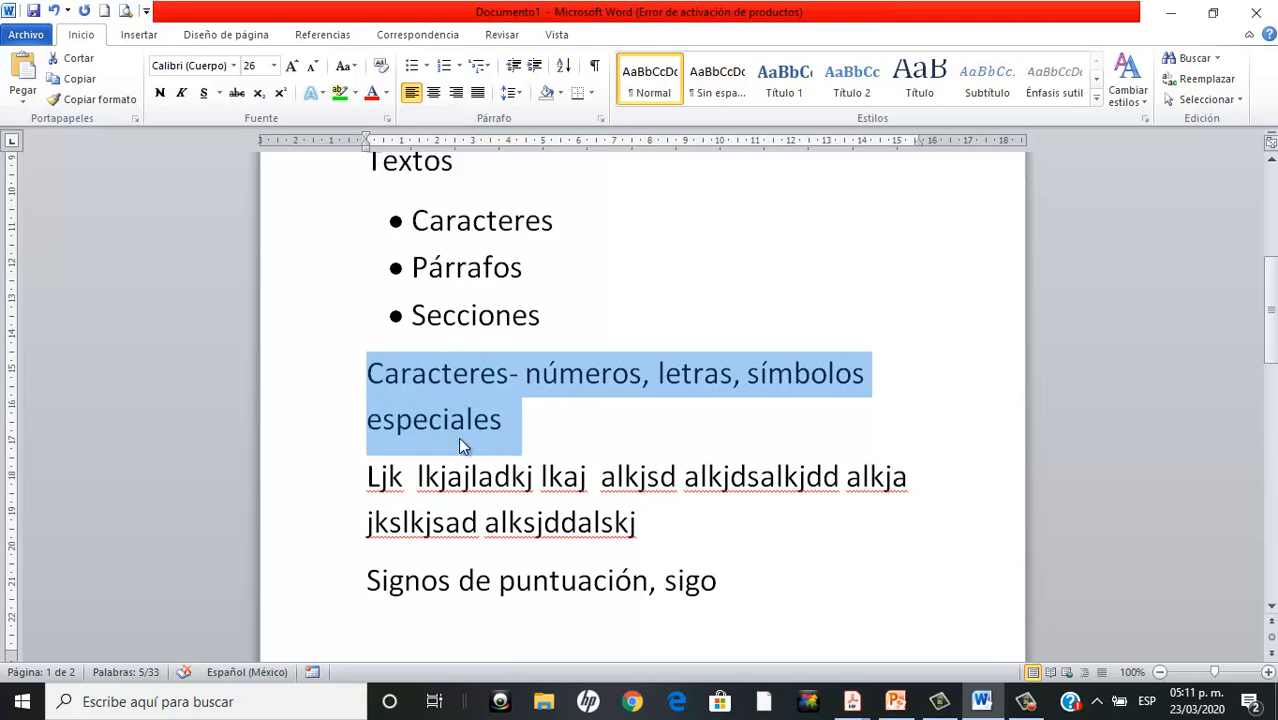
{"action": "double_click", "coordinate": [299, 508]}
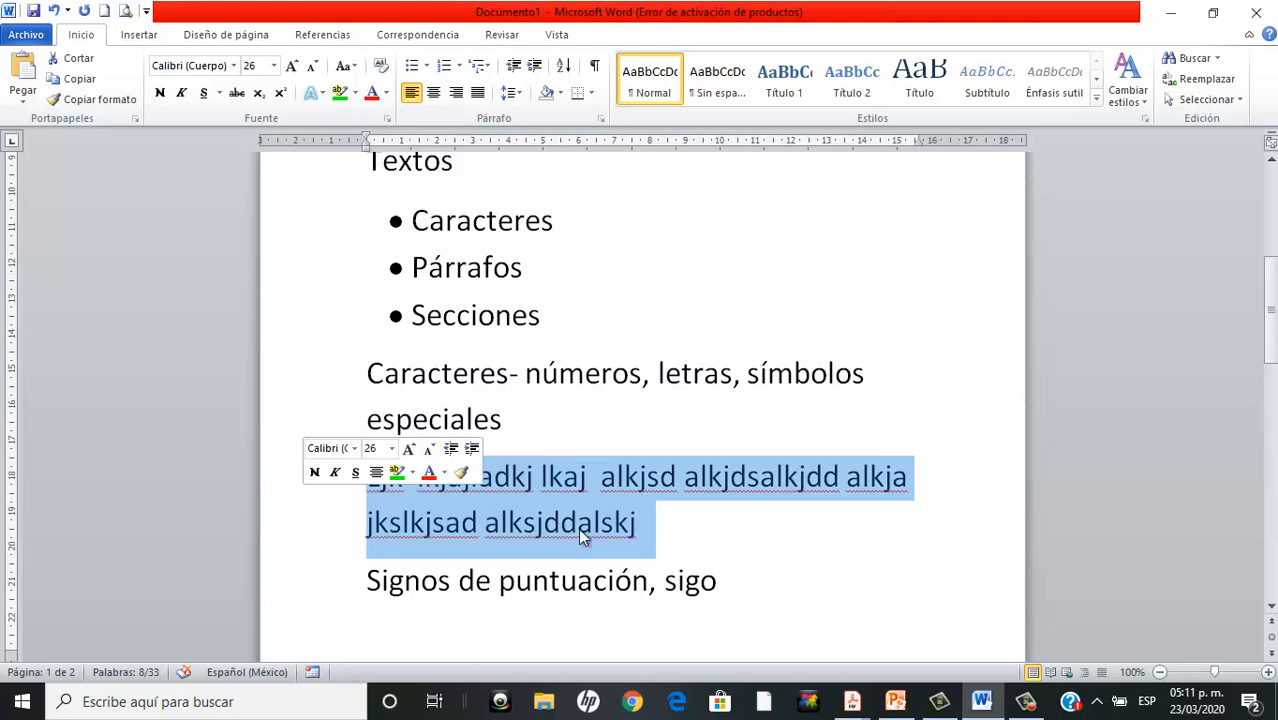
{"action": "triple_click", "coordinate": [296, 400]}
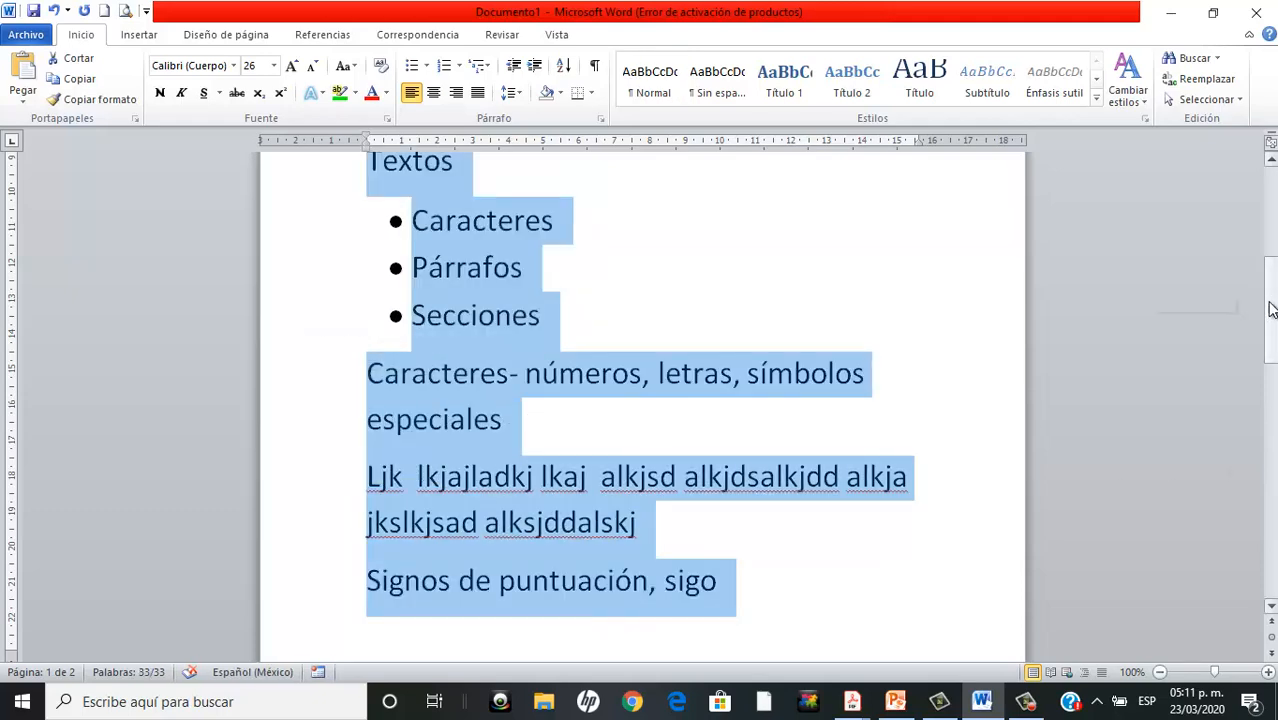
{"action": "left_click_drag", "start_coordinate": [1271, 305], "coordinate": [1271, 332]}
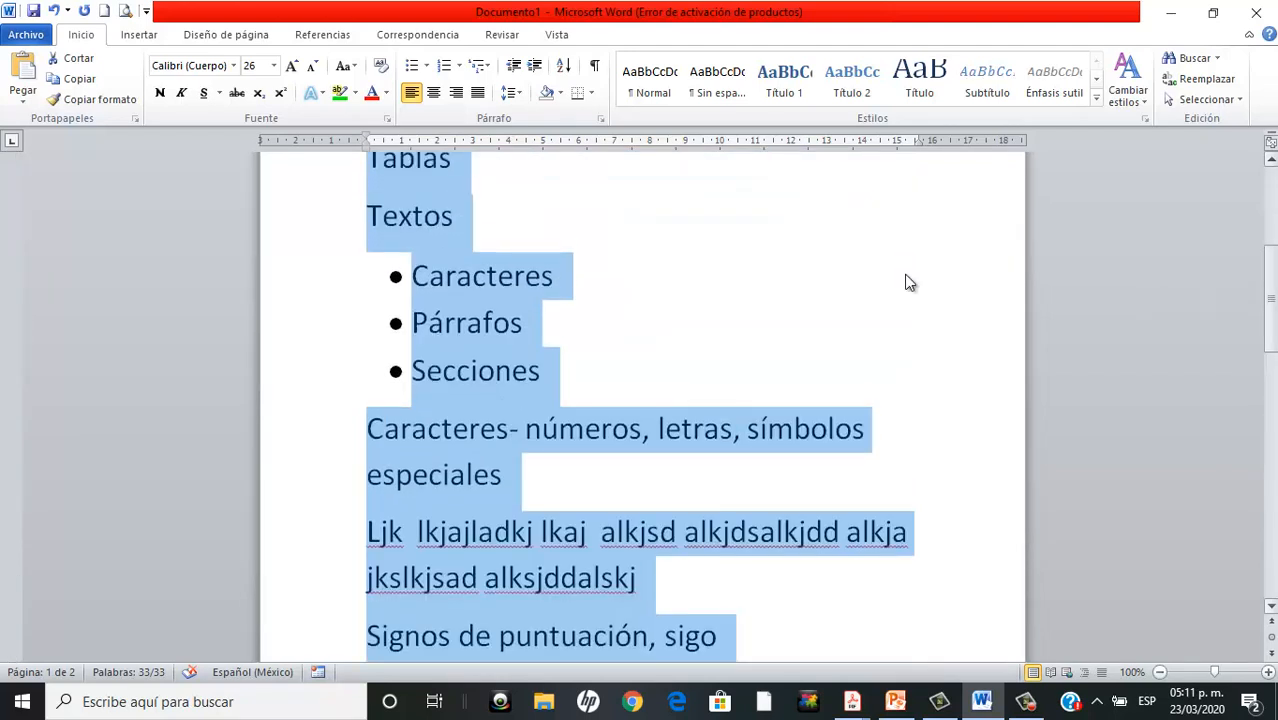
Format the line "especiales" in the Segoe Script font at size 24
{"action": "left_click", "coordinate": [285, 467]}
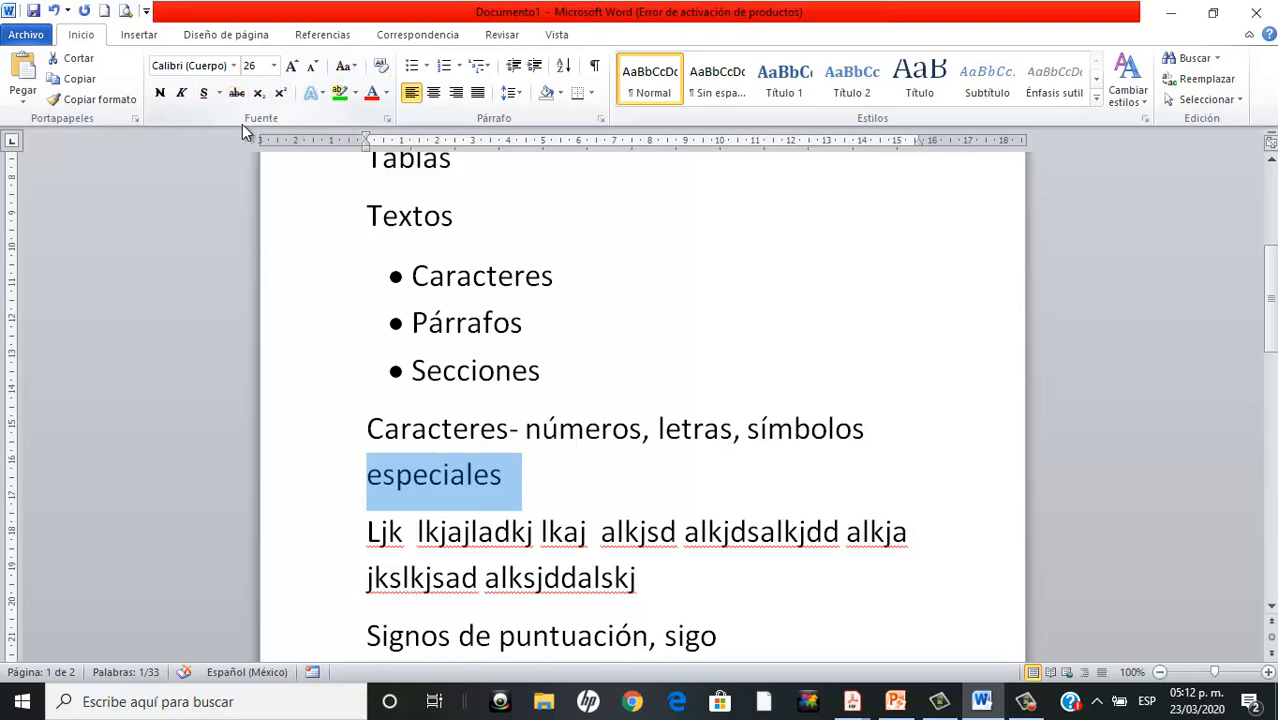
{"action": "left_click", "coordinate": [236, 66]}
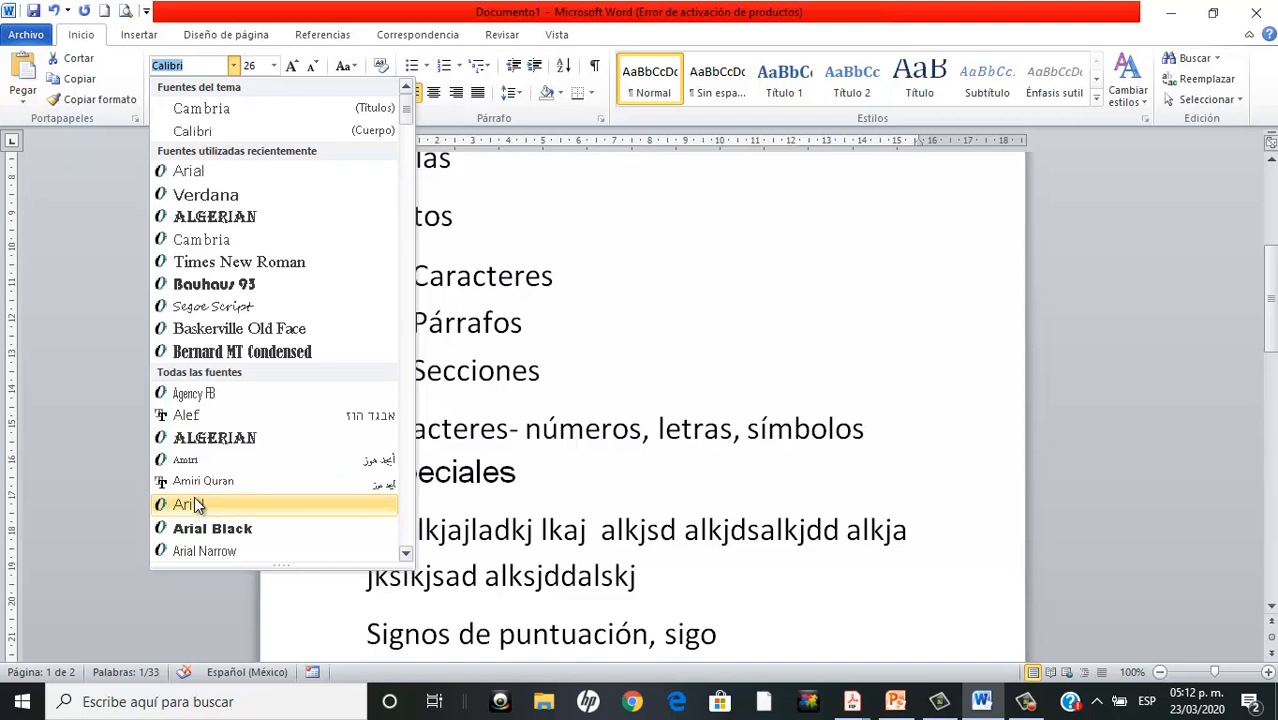
{"action": "left_click", "coordinate": [224, 311]}
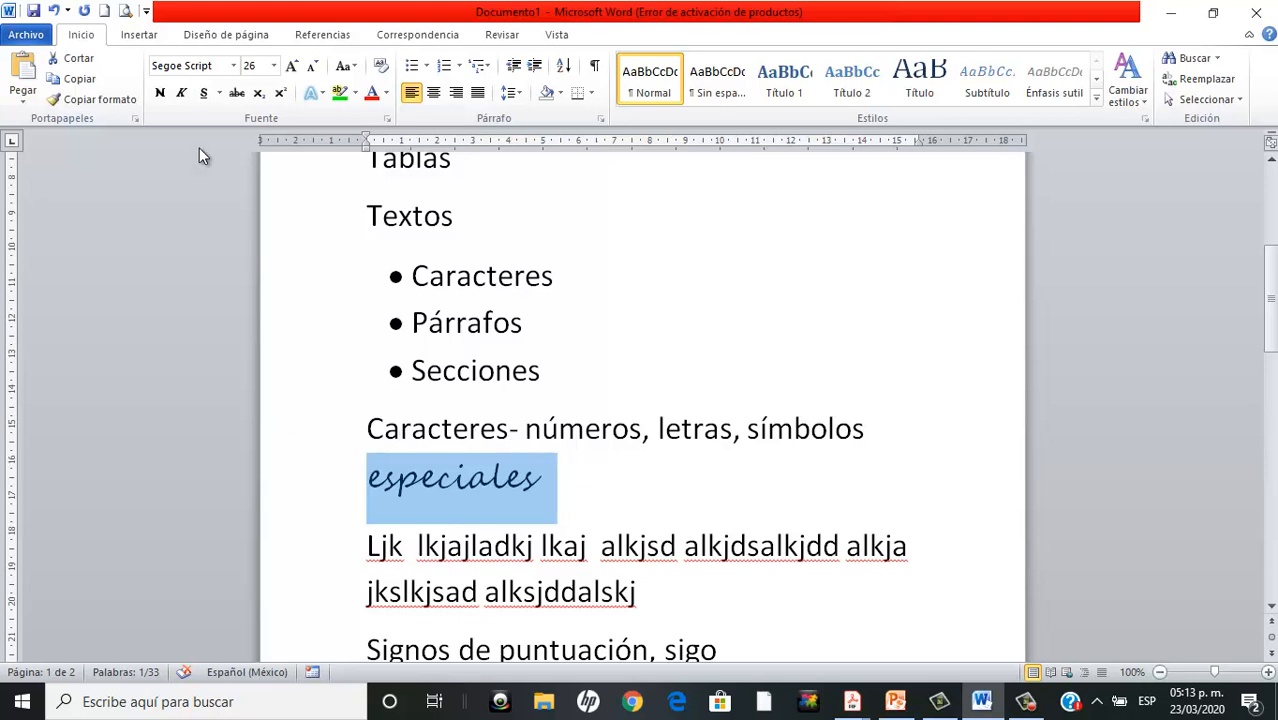
{"action": "left_click", "coordinate": [273, 66]}
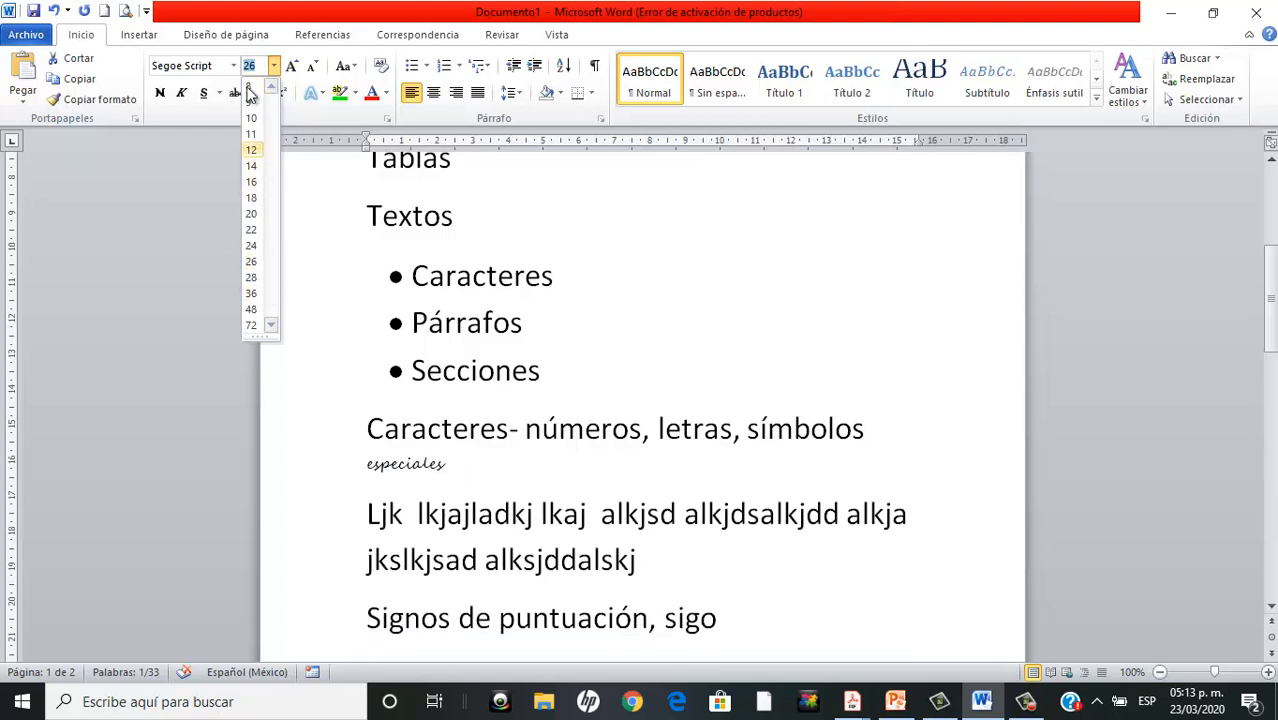
{"action": "left_click", "coordinate": [254, 248]}
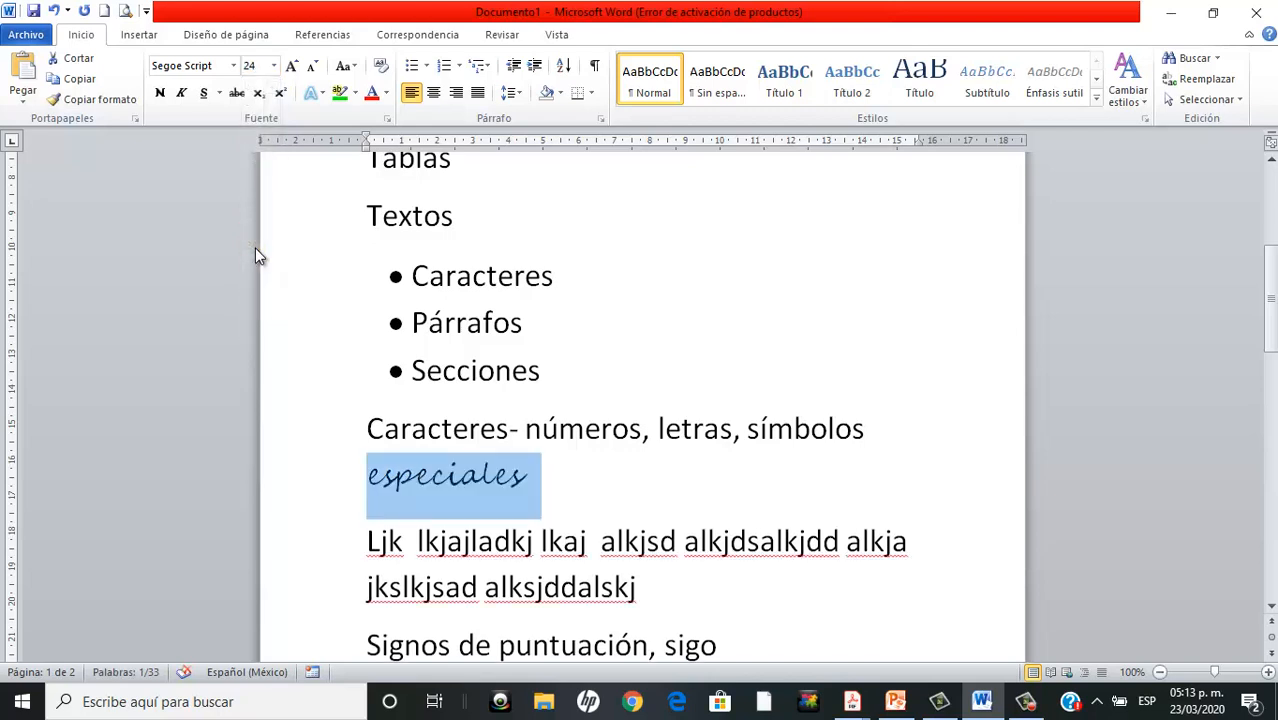
Change the font of "especiales" to Times New Roman and set its size to 20
{"action": "left_click", "coordinate": [234, 66]}
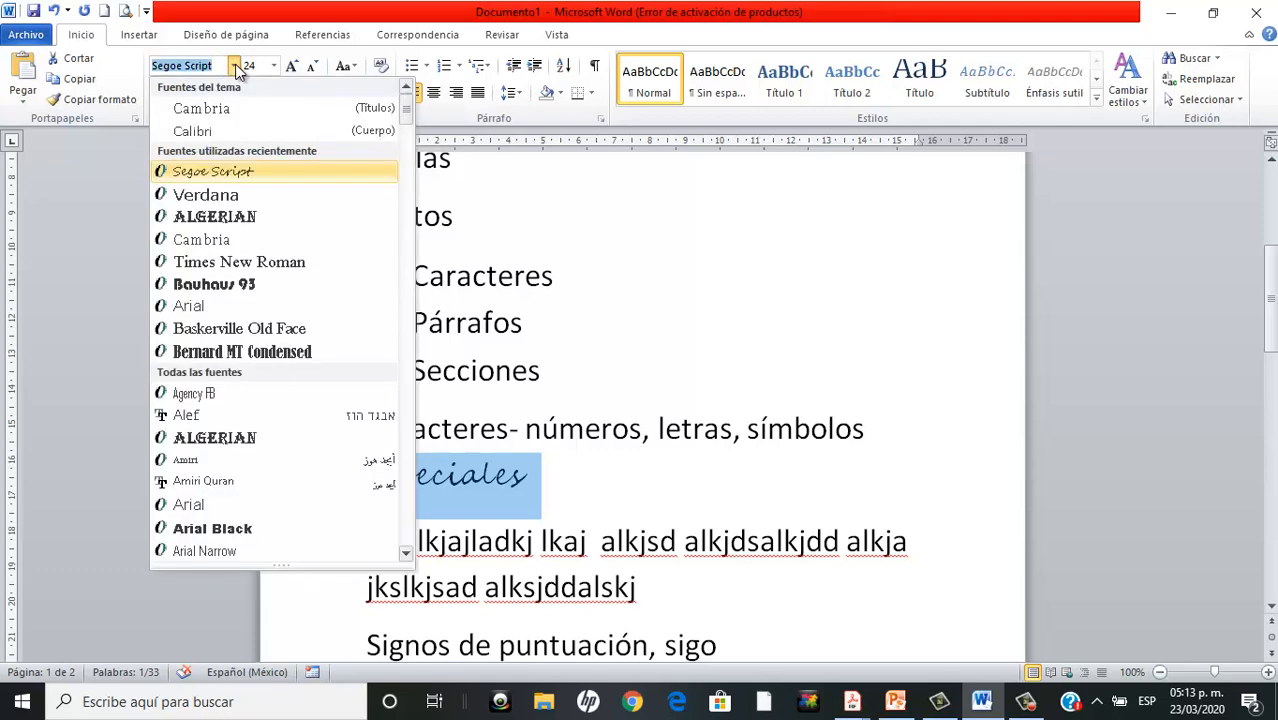
{"action": "left_click", "coordinate": [224, 263]}
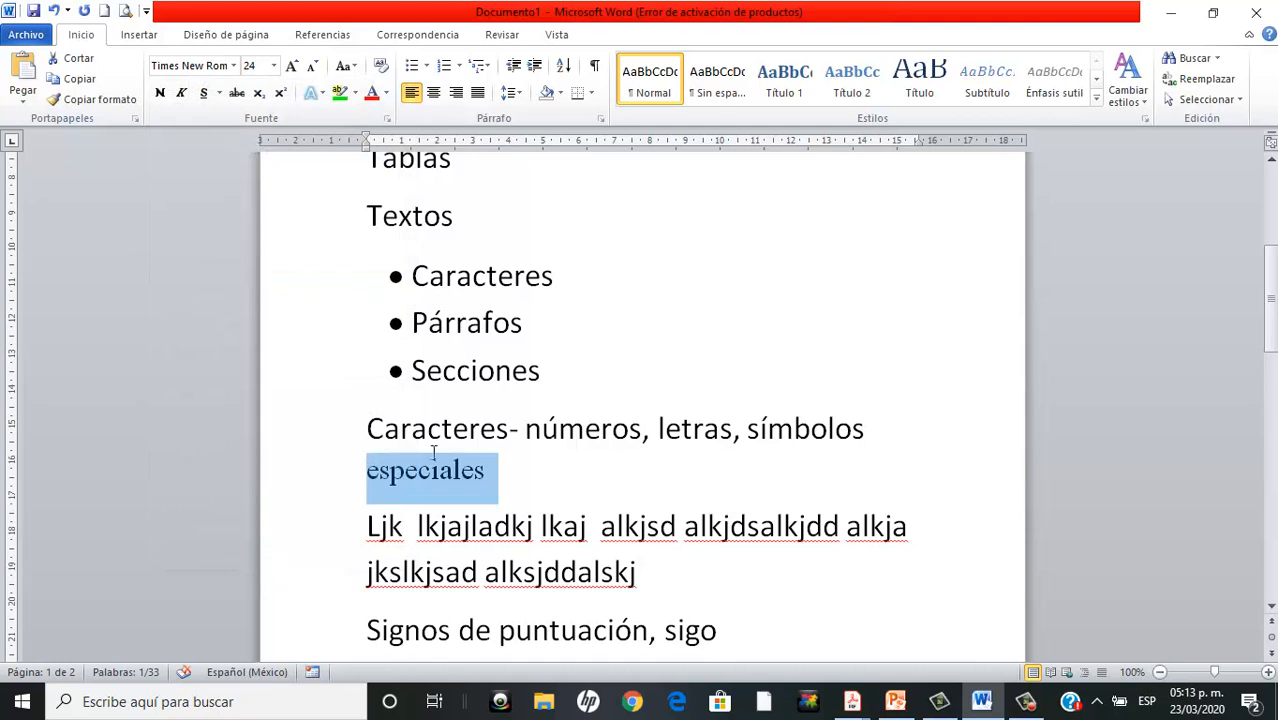
{"action": "left_click", "coordinate": [274, 67]}
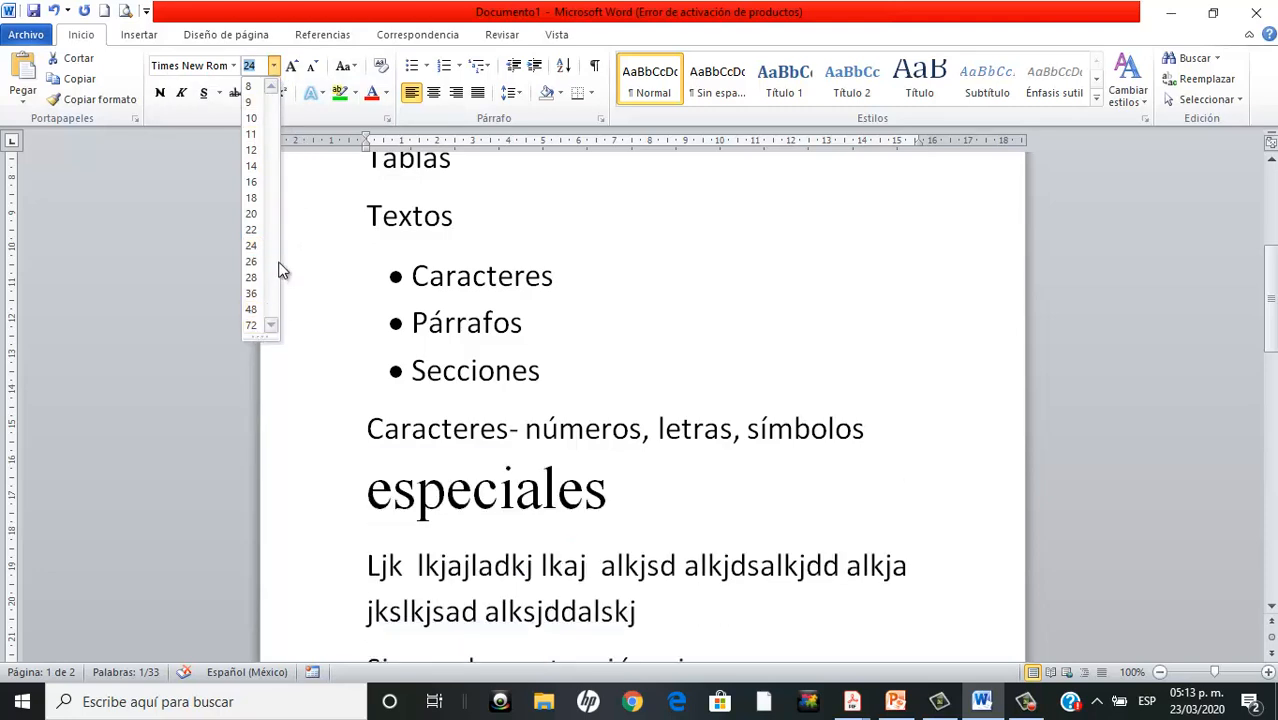
{"action": "left_click", "coordinate": [181, 62]}
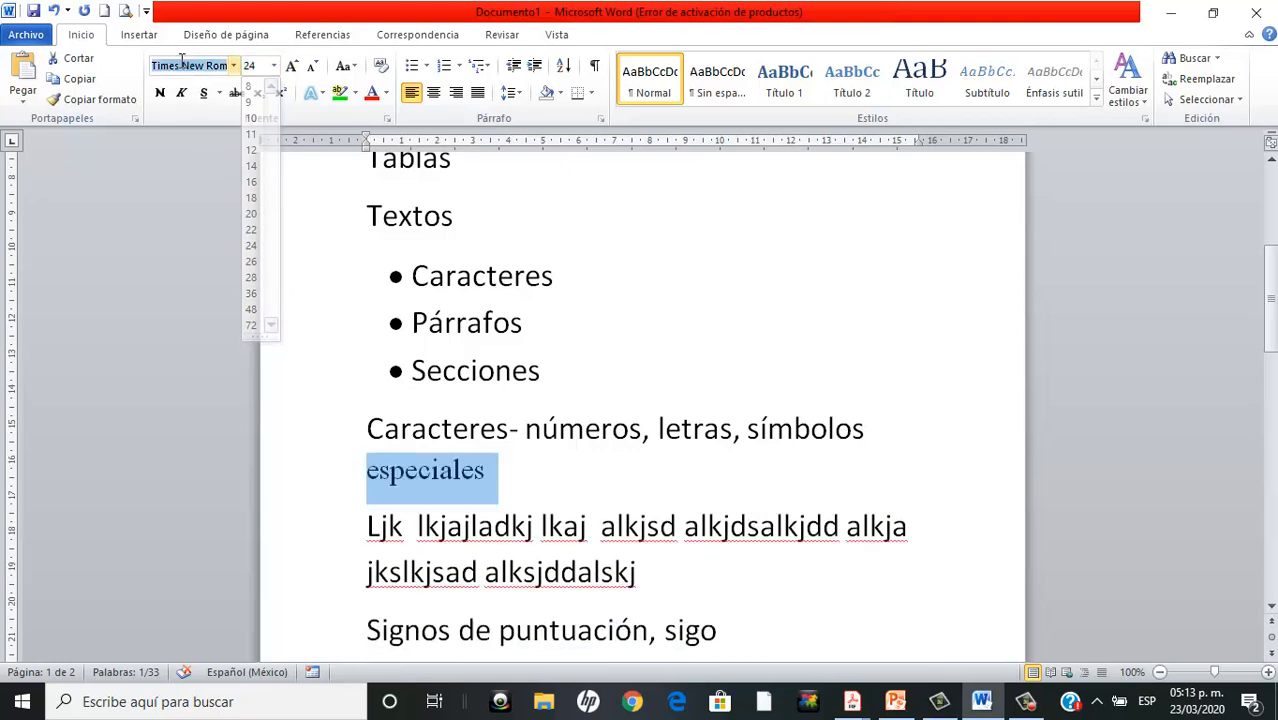
{"action": "left_click", "coordinate": [274, 66]}
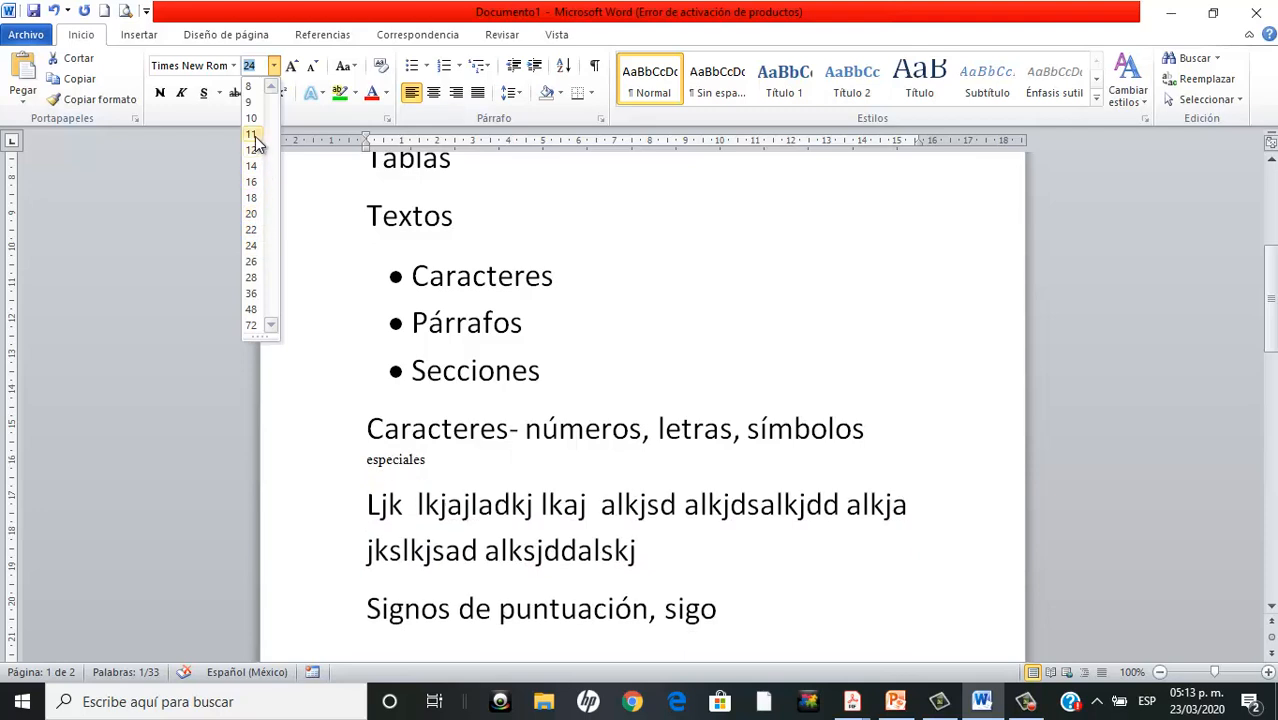
{"action": "left_click", "coordinate": [254, 217]}
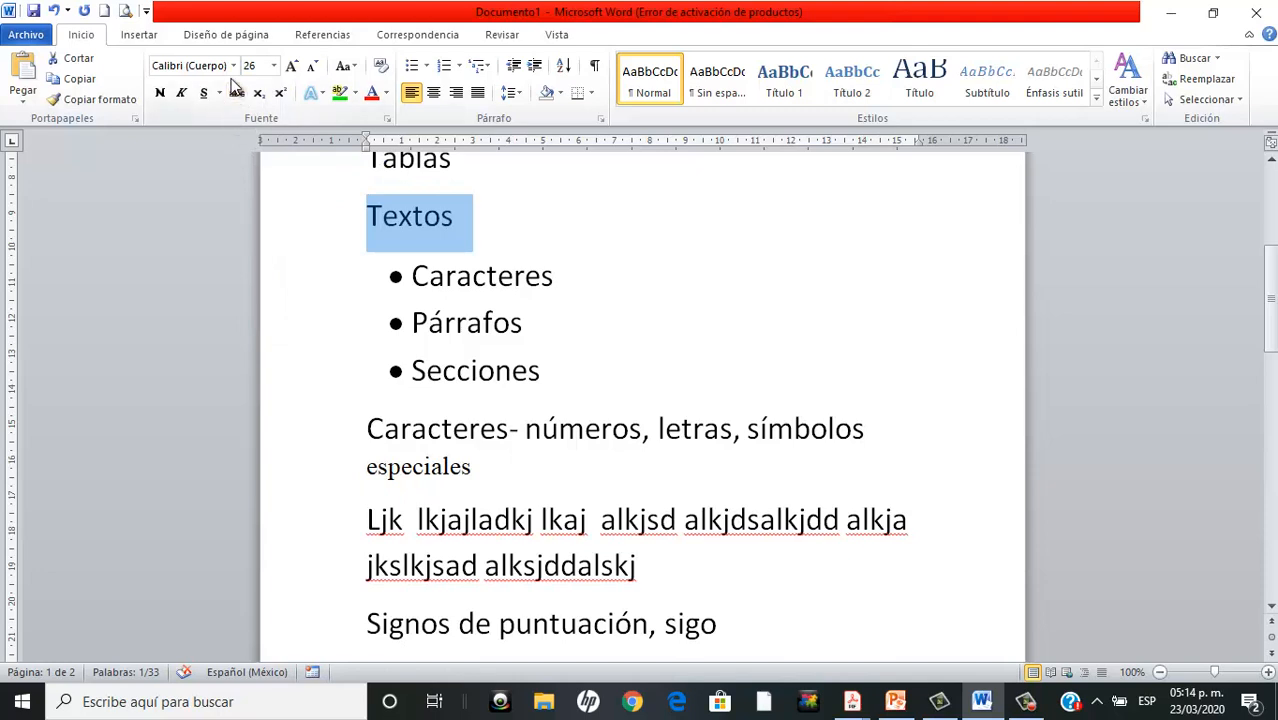
Grow the font of the line "Textos" stepwise to 90 and shrink it back to 26
{"action": "left_click", "coordinate": [293, 66]}
{"action": "left_click", "coordinate": [293, 66]}
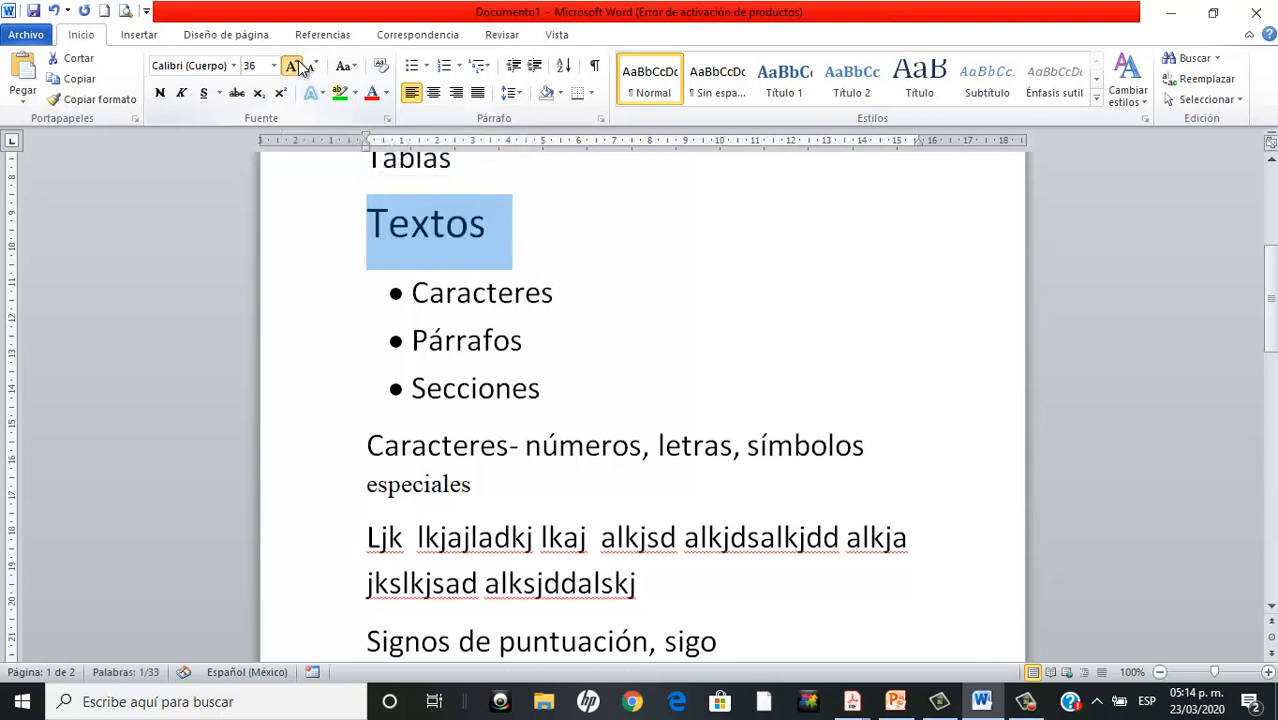
{"action": "left_click", "coordinate": [293, 66]}
{"action": "left_click", "coordinate": [293, 66]}
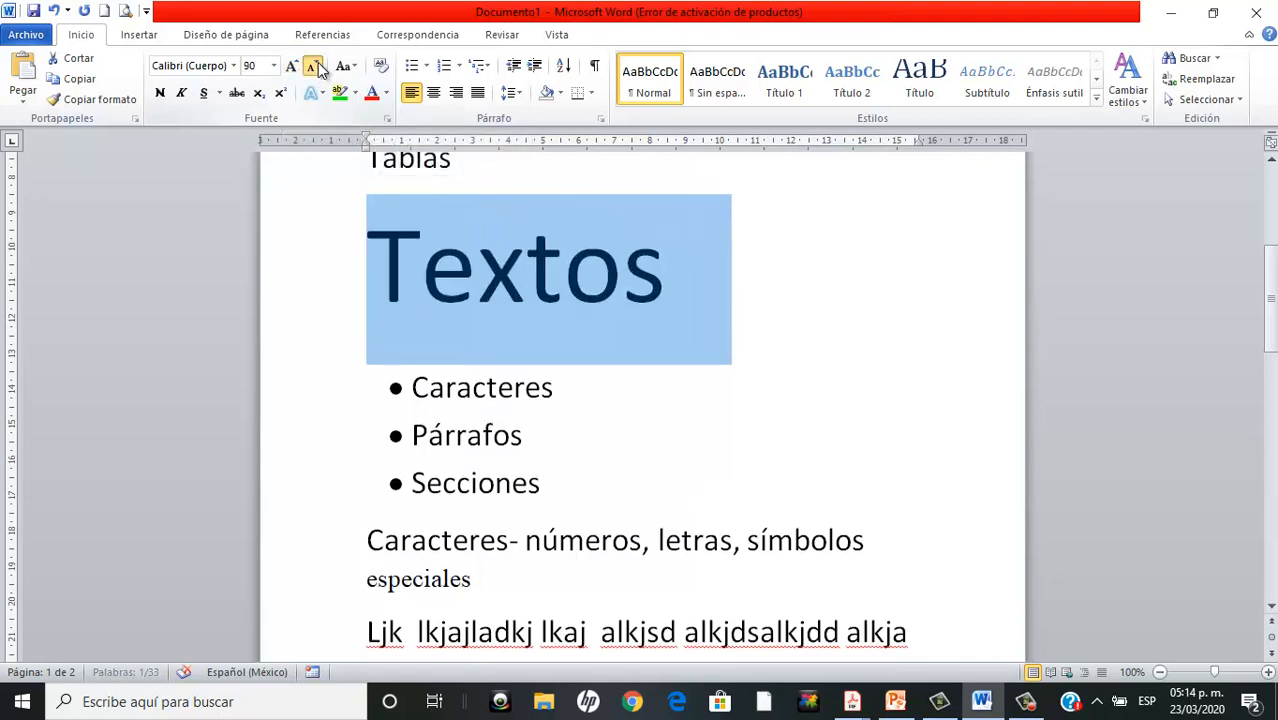
{"action": "left_click", "coordinate": [315, 67]}
{"action": "left_click", "coordinate": [315, 67]}
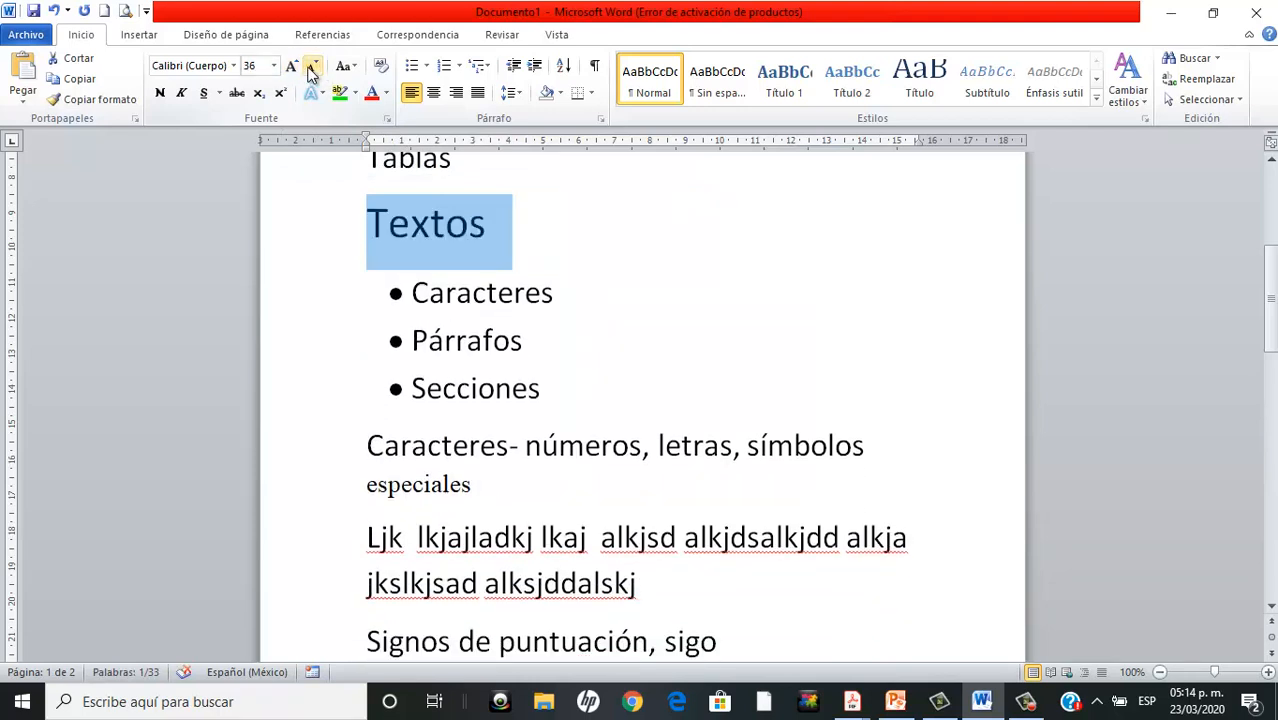
{"action": "left_click", "coordinate": [315, 66]}
{"action": "left_click", "coordinate": [315, 66]}
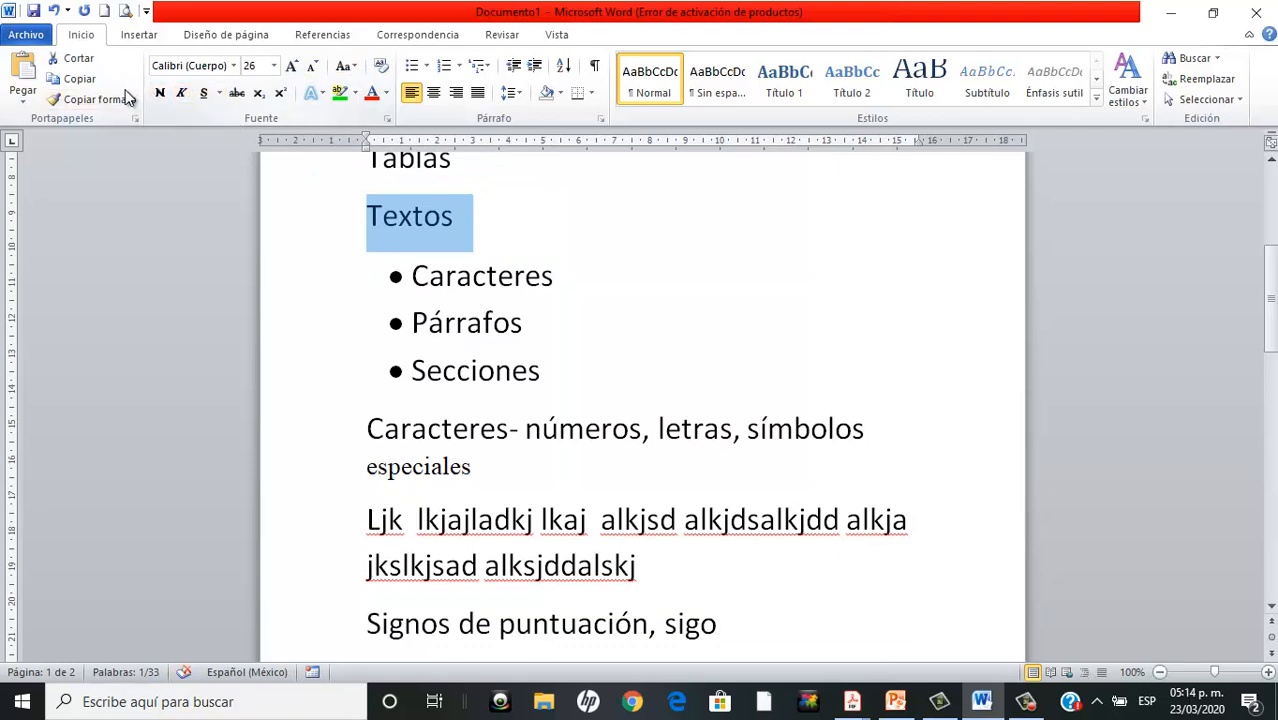
Make the word "Textos" bold, red and italic
{"action": "left_click", "coordinate": [160, 93]}
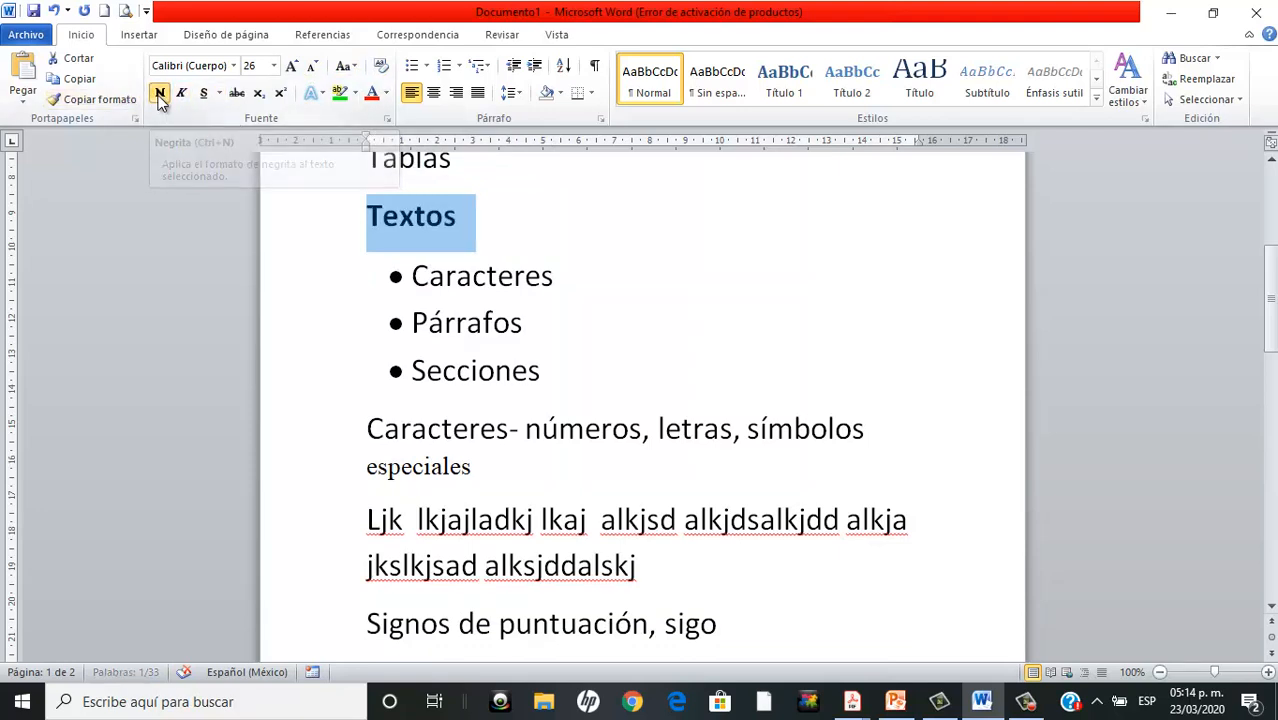
{"action": "left_click", "coordinate": [560, 220]}
{"action": "double_click", "coordinate": [390, 226]}
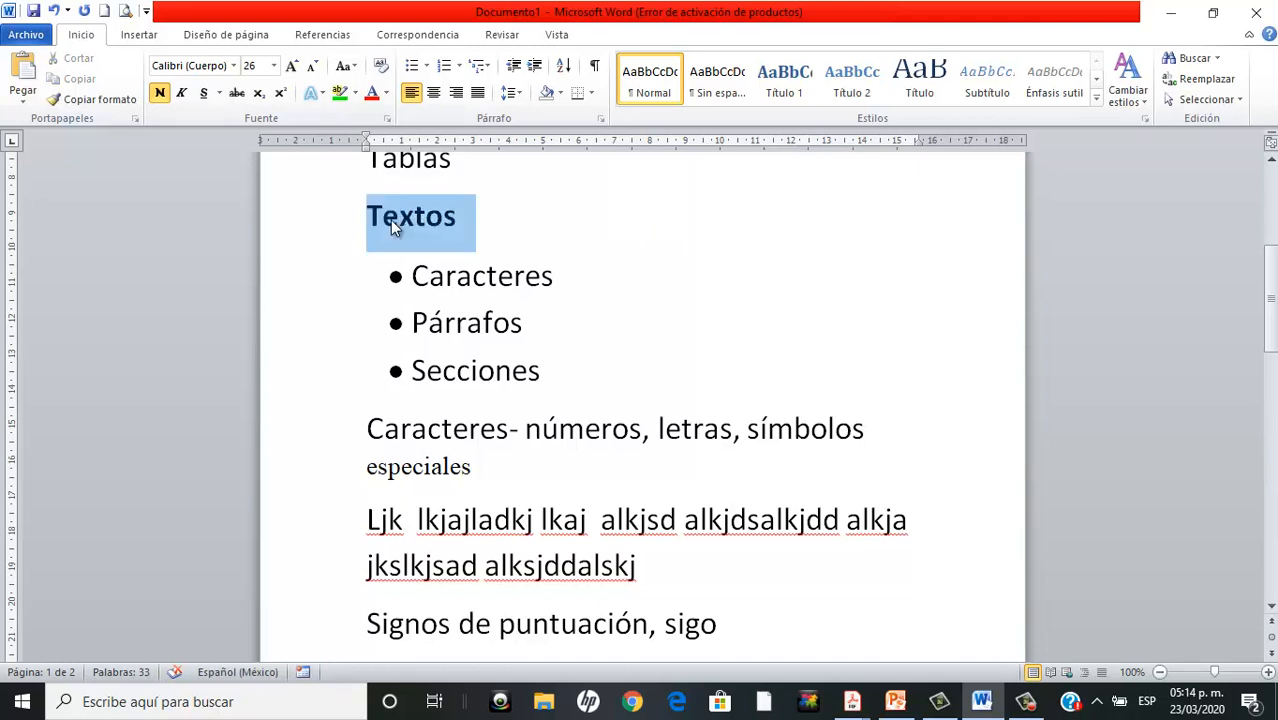
{"action": "left_click", "coordinate": [370, 92]}
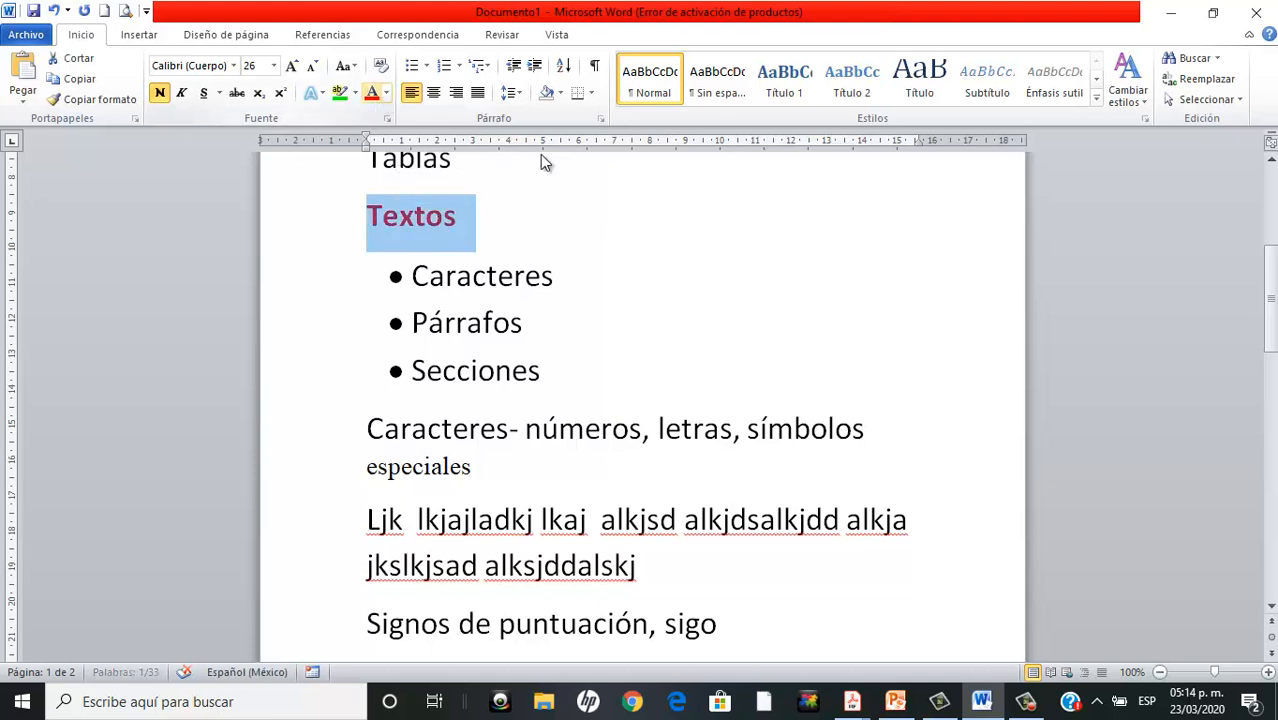
{"action": "left_click", "coordinate": [622, 210]}
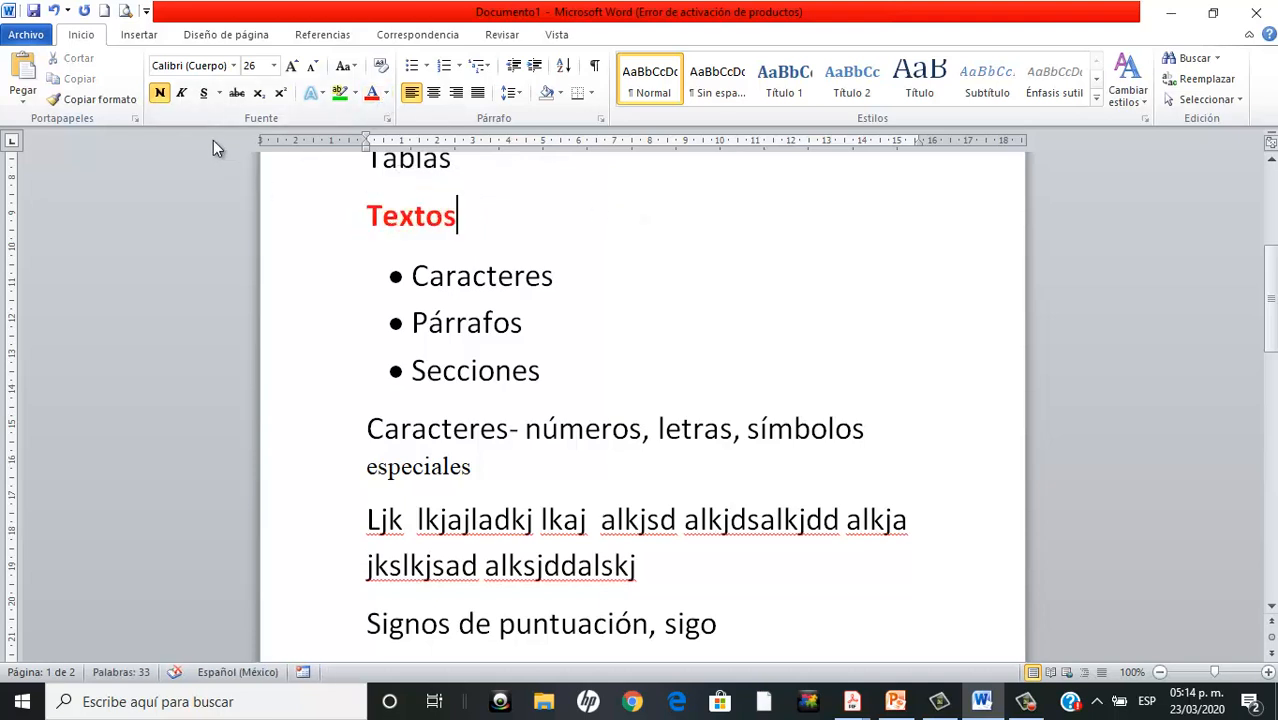
{"action": "double_click", "coordinate": [398, 216]}
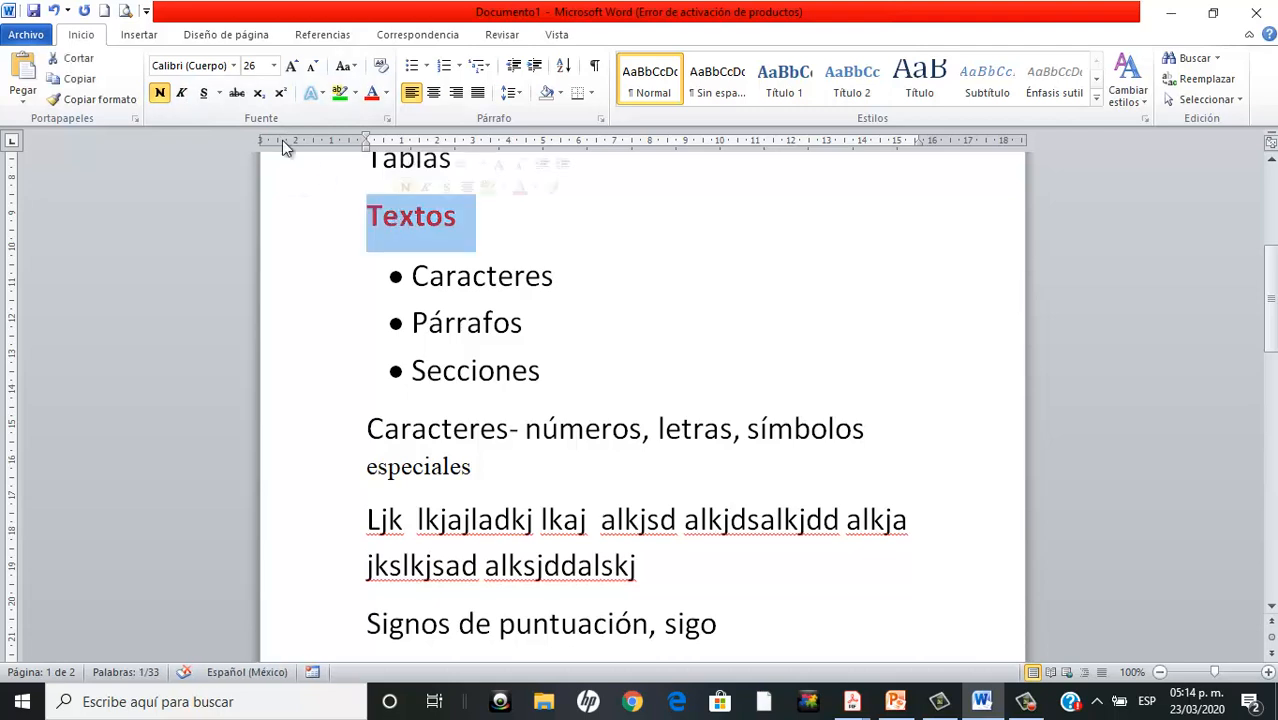
{"action": "left_click", "coordinate": [181, 95]}
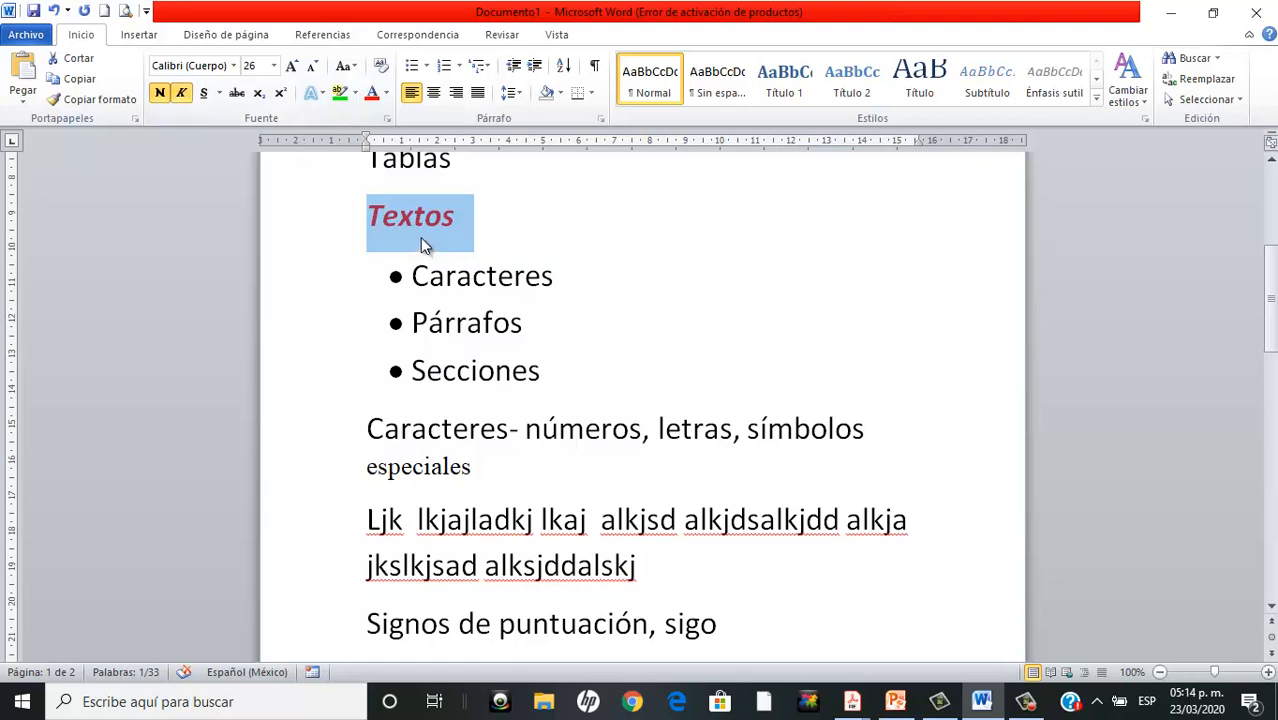
Make the word "especiales" italic and give it a double underline
{"action": "double_click", "coordinate": [394, 470]}
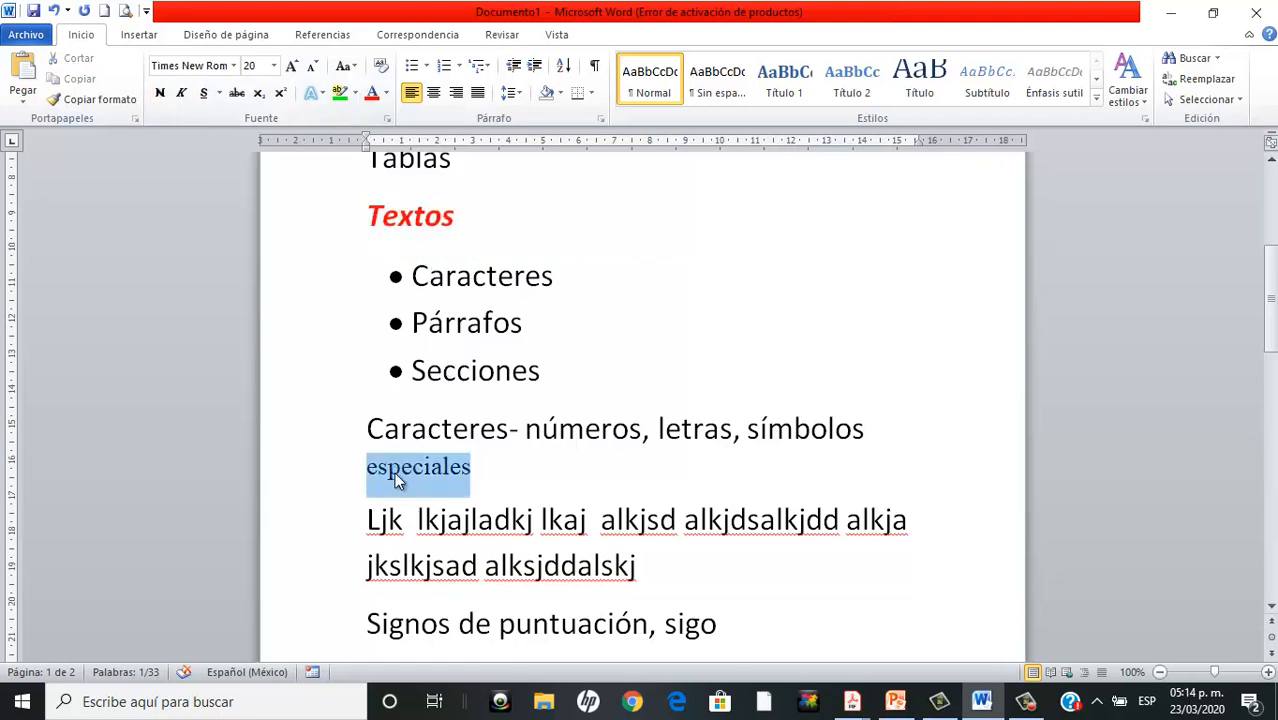
{"action": "left_click", "coordinate": [183, 94]}
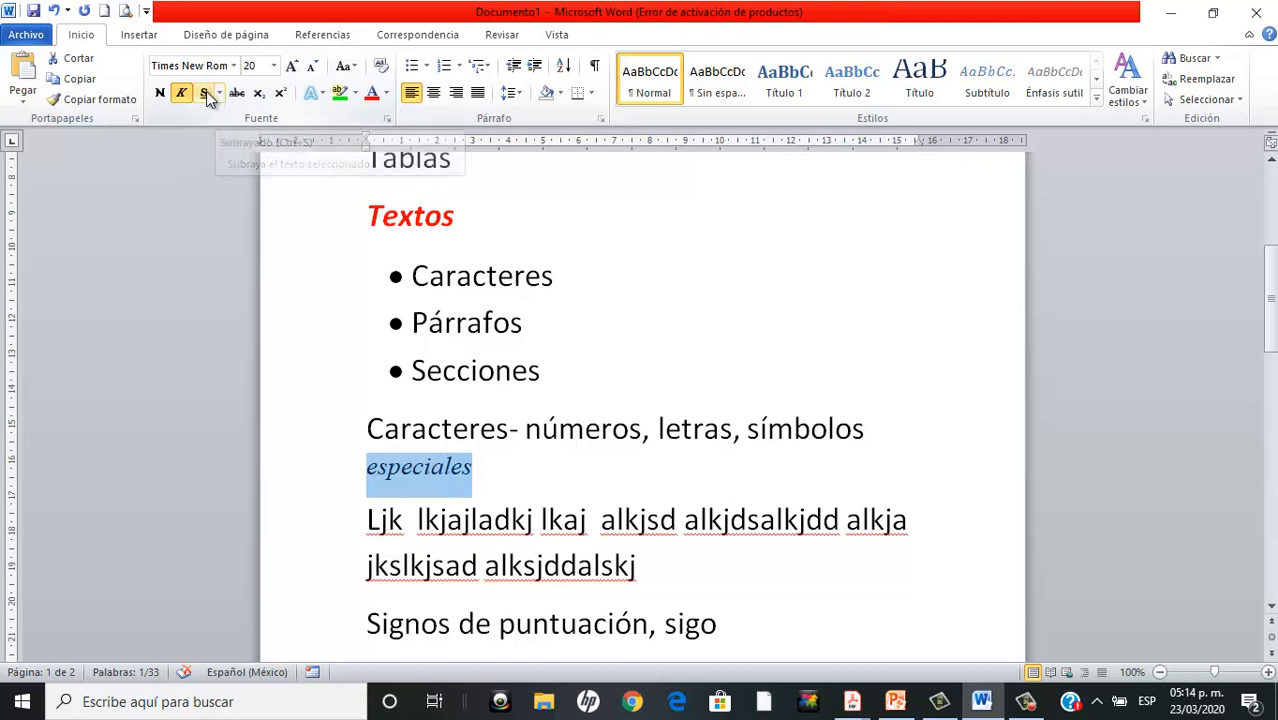
{"action": "left_click", "coordinate": [220, 94]}
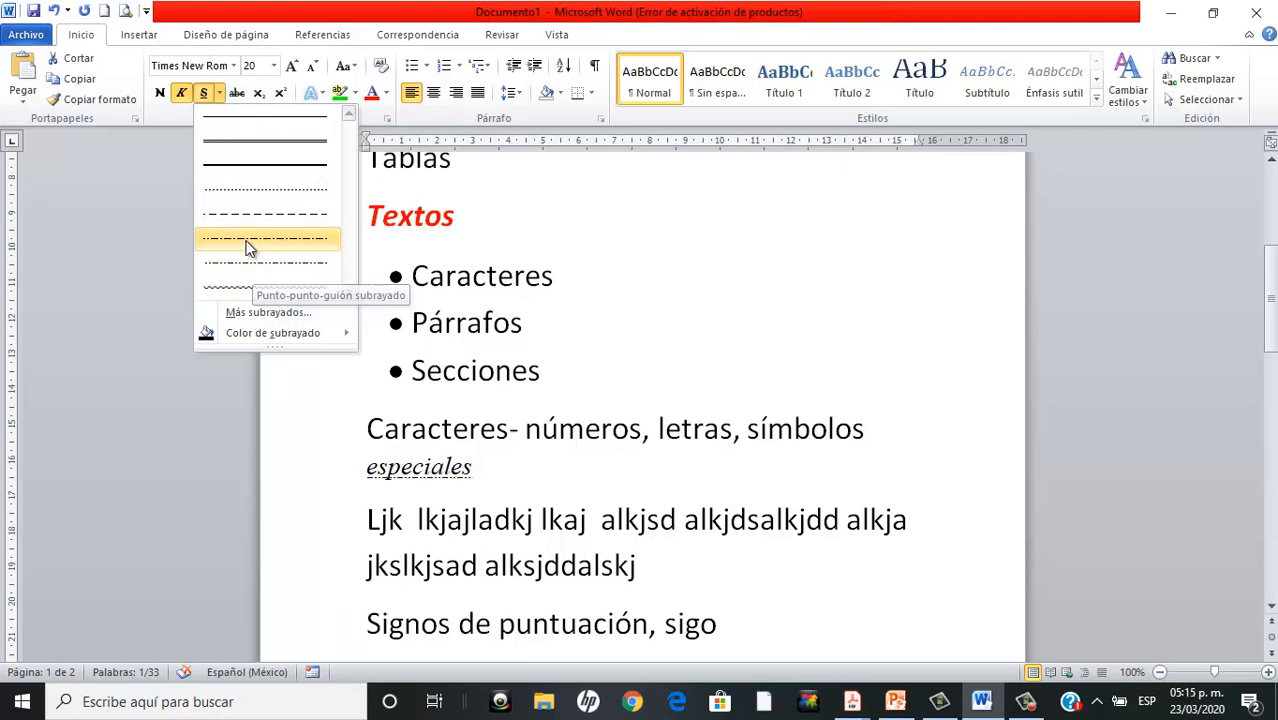
{"action": "left_click", "coordinate": [252, 141]}
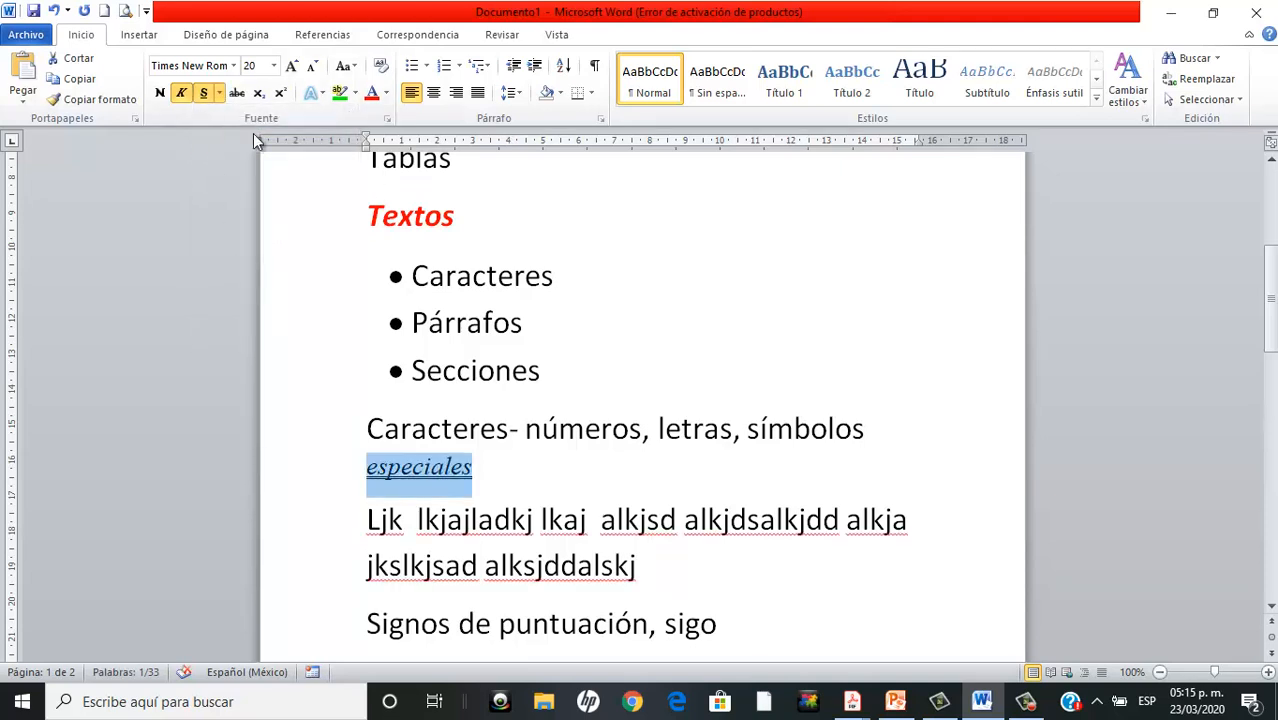
Apply strikethrough to the word "Caracteres" before "números", toggling the effect off and on again
{"action": "double_click", "coordinate": [411, 427]}
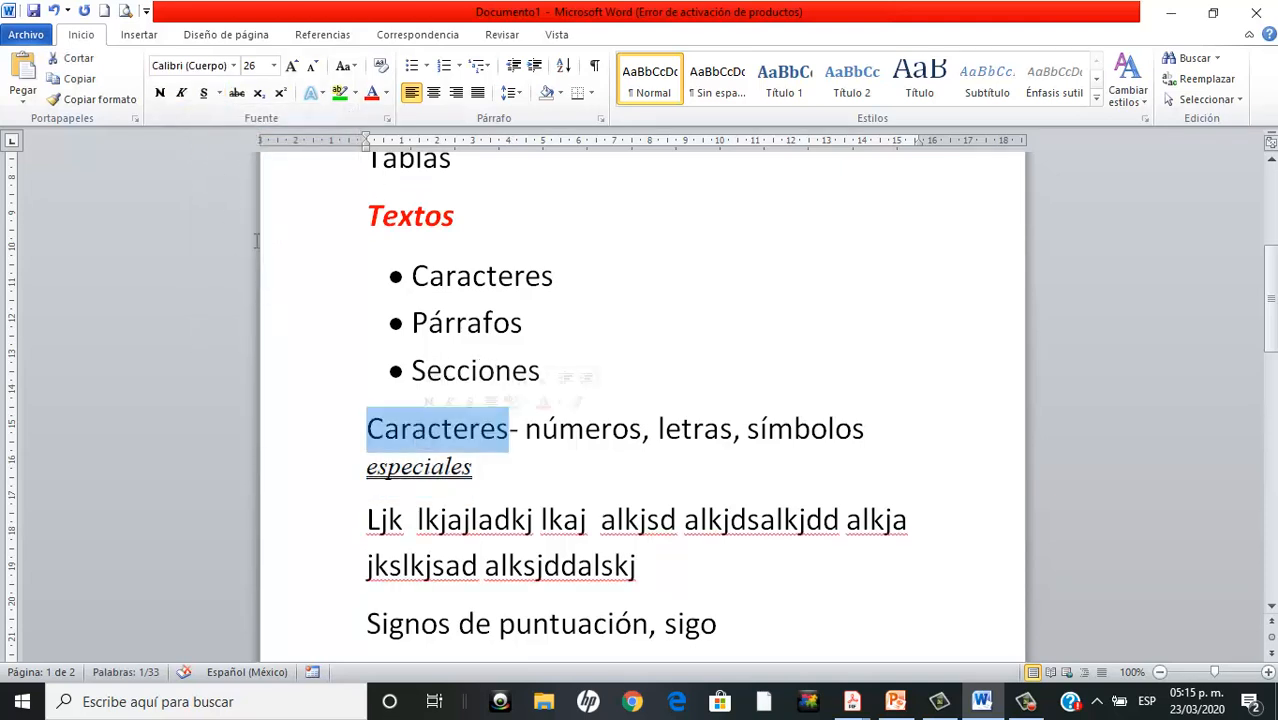
{"action": "left_click", "coordinate": [236, 94]}
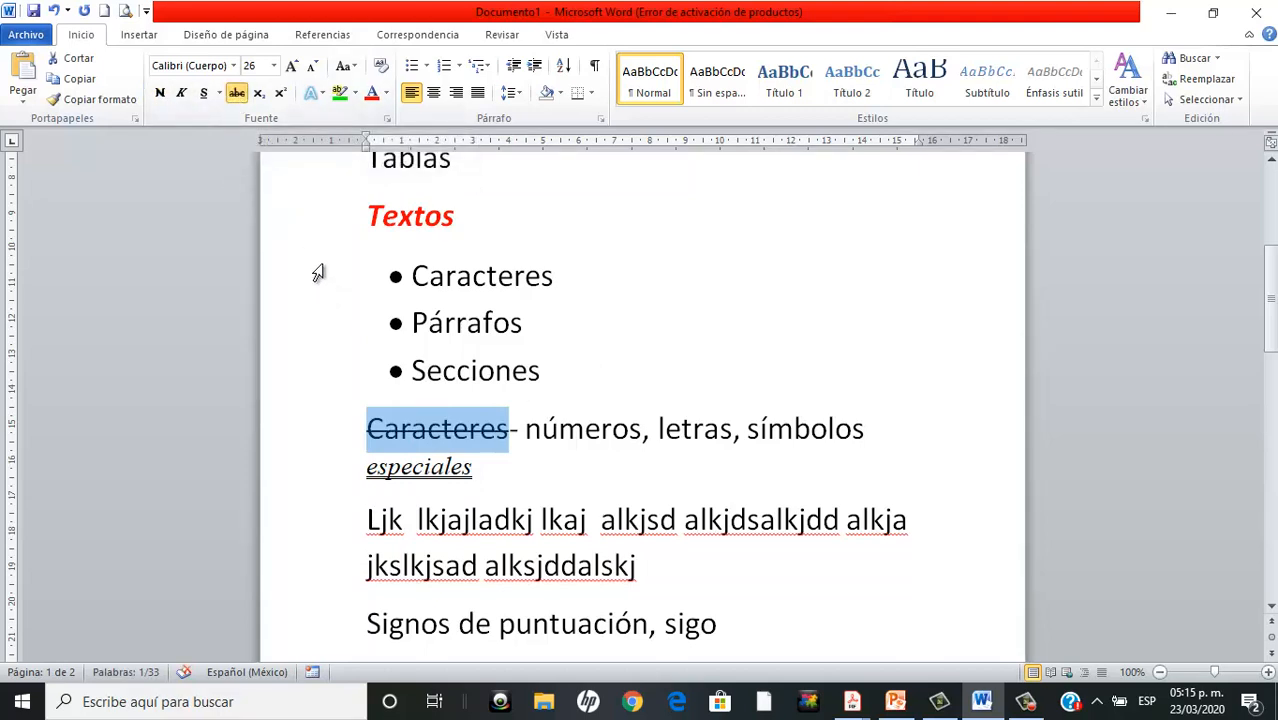
{"action": "left_click", "coordinate": [238, 93]}
{"action": "left_click", "coordinate": [236, 93]}
Write "H2O" in a new paragraph below "sss" on the second page and make its 2 a subscript
{"action": "left_click_drag", "start_coordinate": [1270, 336], "coordinate": [1256, 484]}
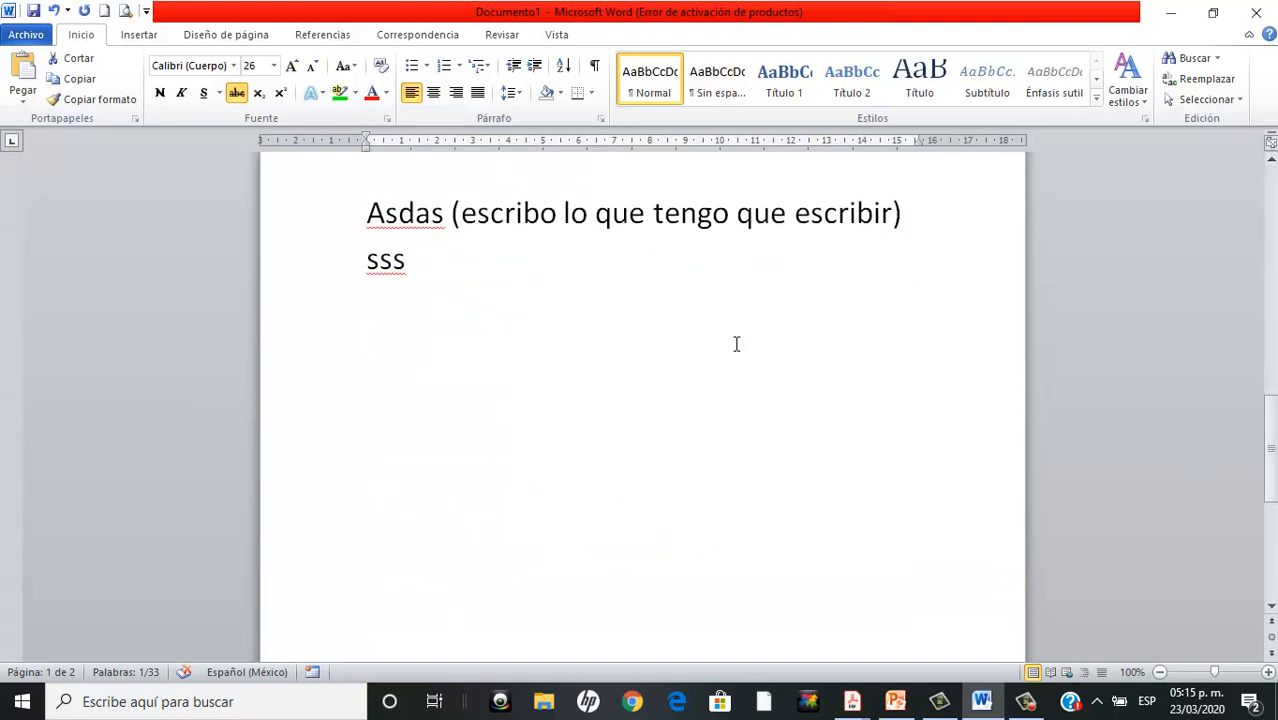
{"action": "left_click", "coordinate": [488, 273]}
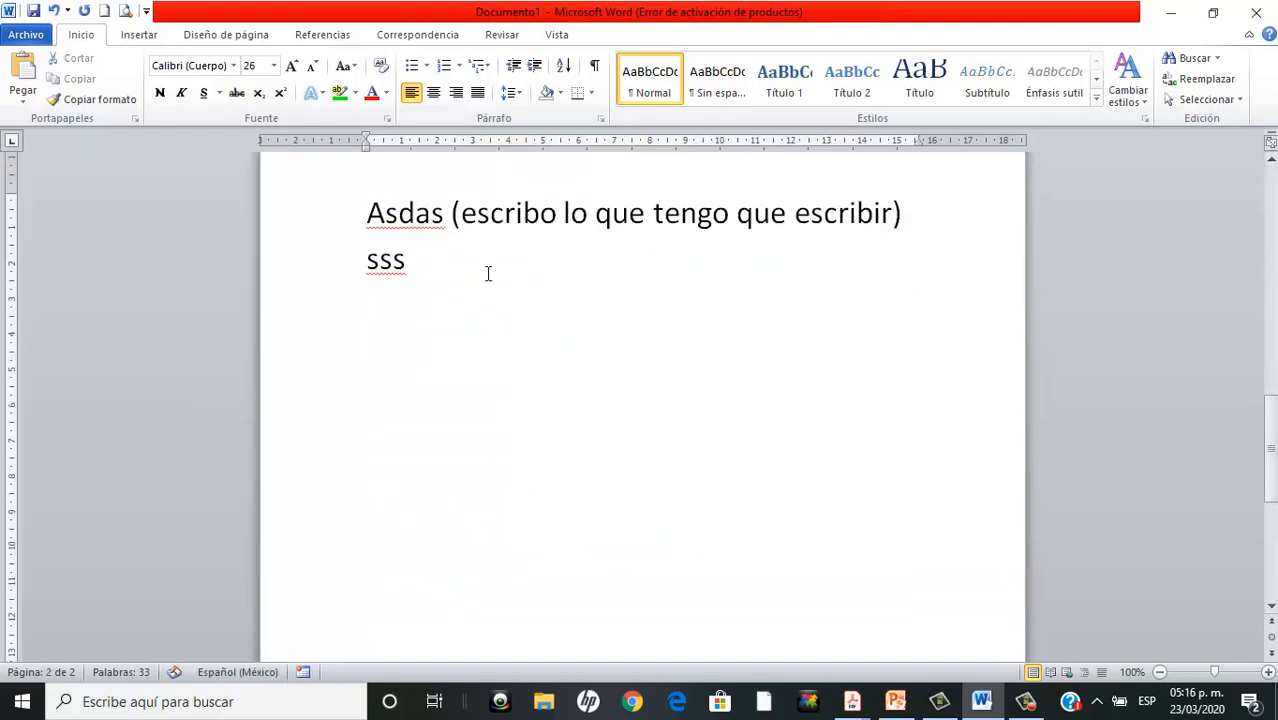
{"action": "key", "text": "Return"}
{"action": "type", "text": "H2O"}
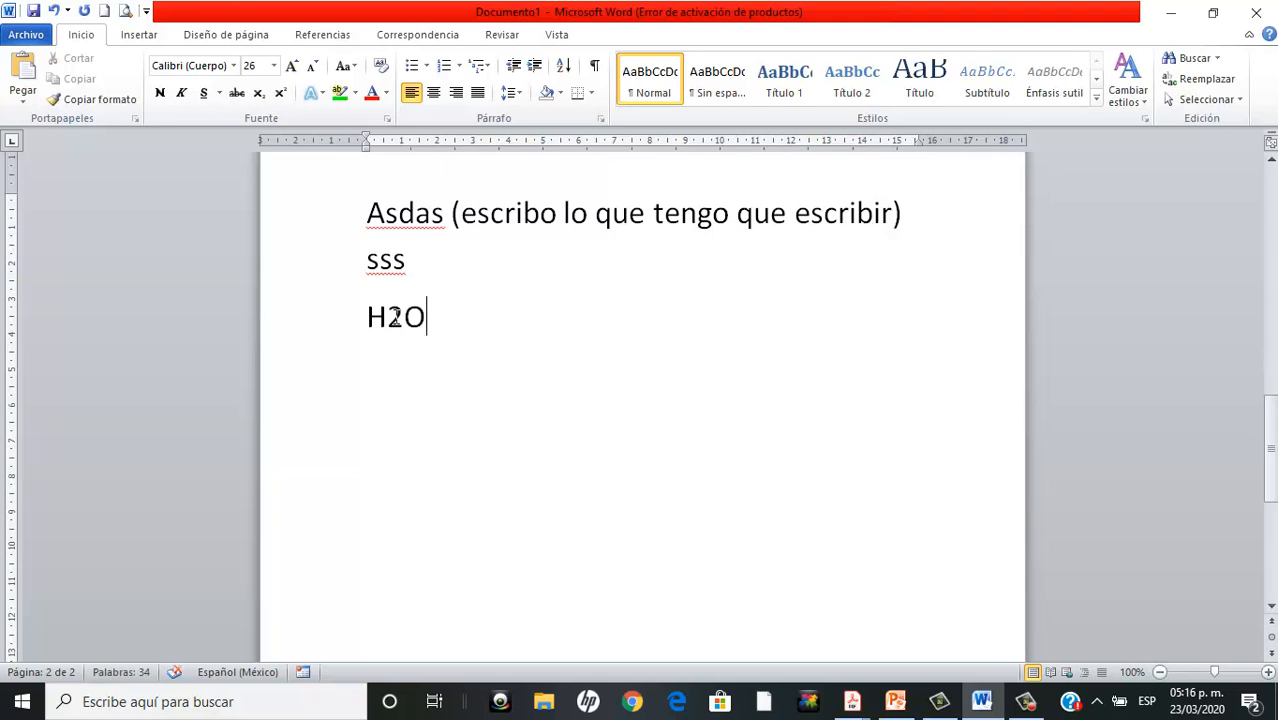
{"action": "left_click_drag", "start_coordinate": [388, 316], "coordinate": [404, 316]}
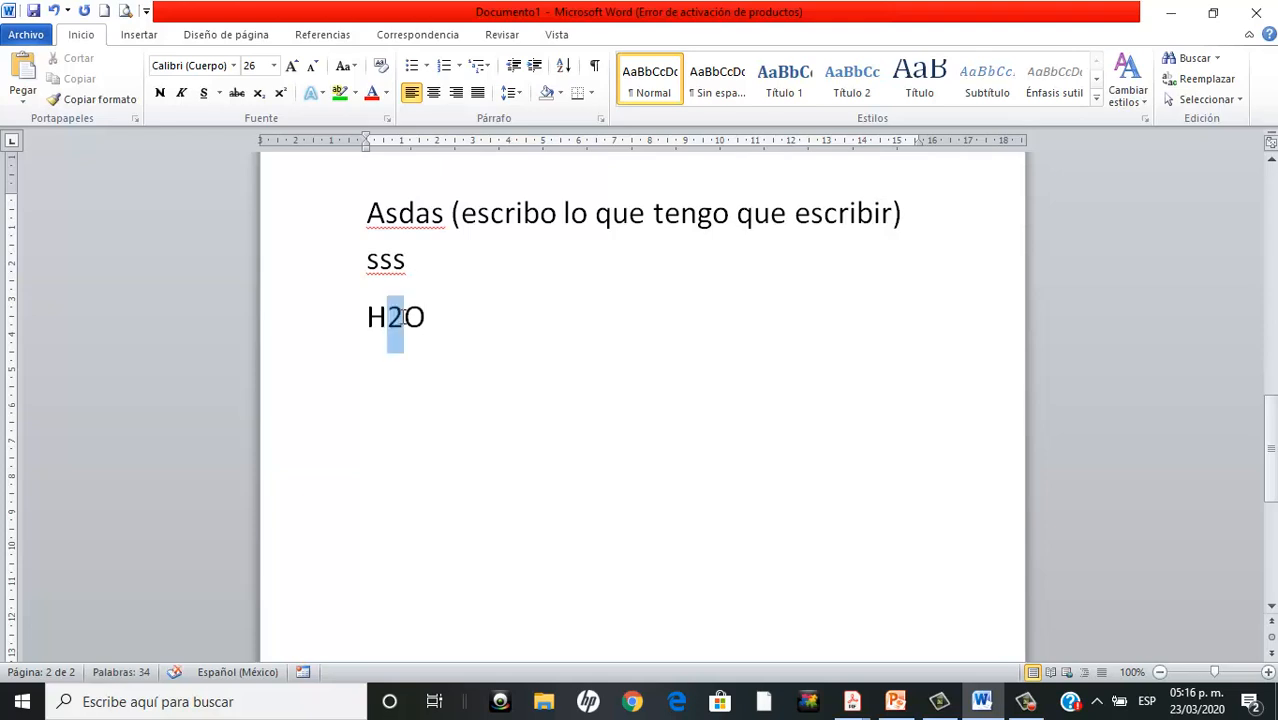
{"action": "left_click", "coordinate": [259, 95]}
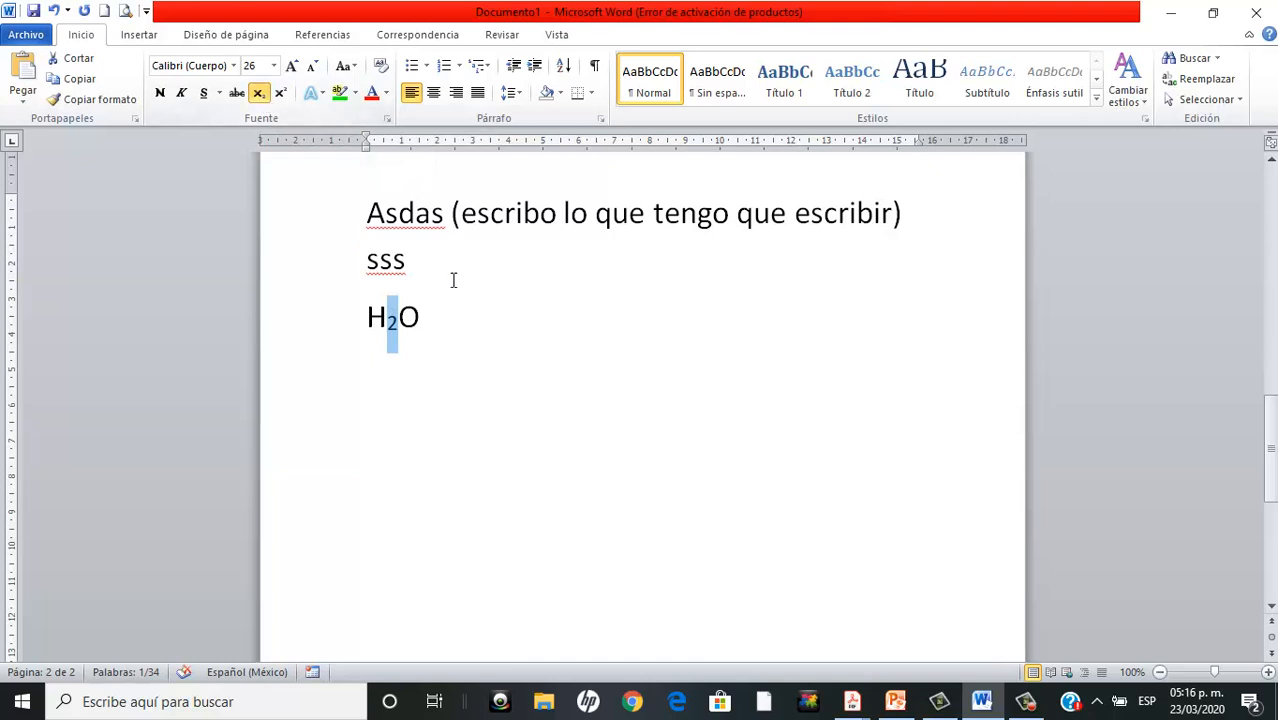
Write "452" after H2O on the same line, separated by a space, and make its final 2 a superscript
{"action": "left_click", "coordinate": [456, 316]}
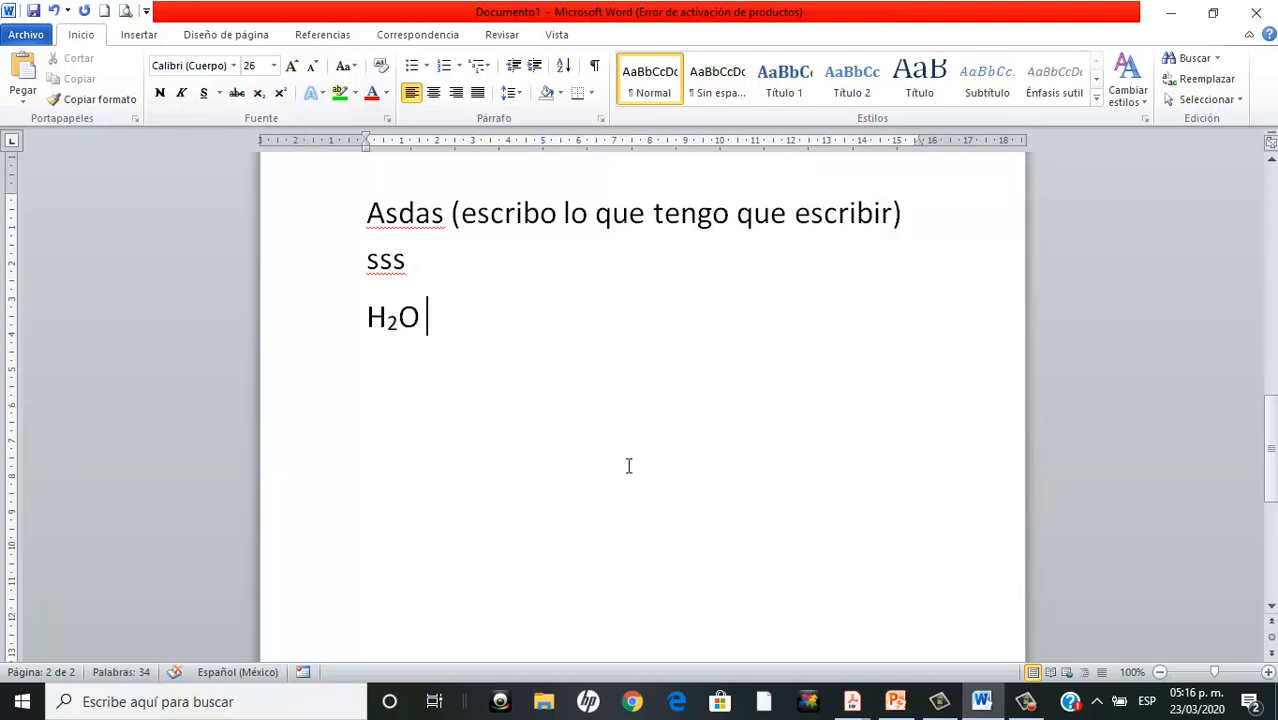
{"action": "type", "text": "452"}
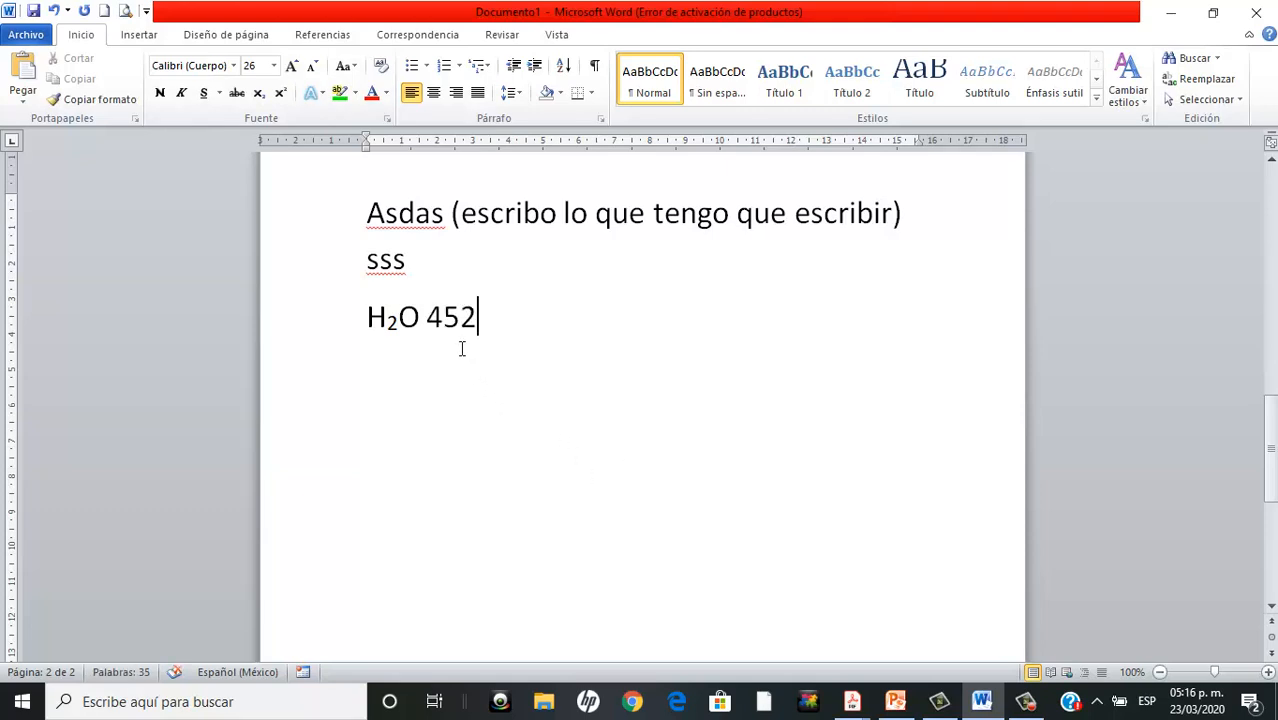
{"action": "left_click_drag", "start_coordinate": [465, 314], "coordinate": [485, 314]}
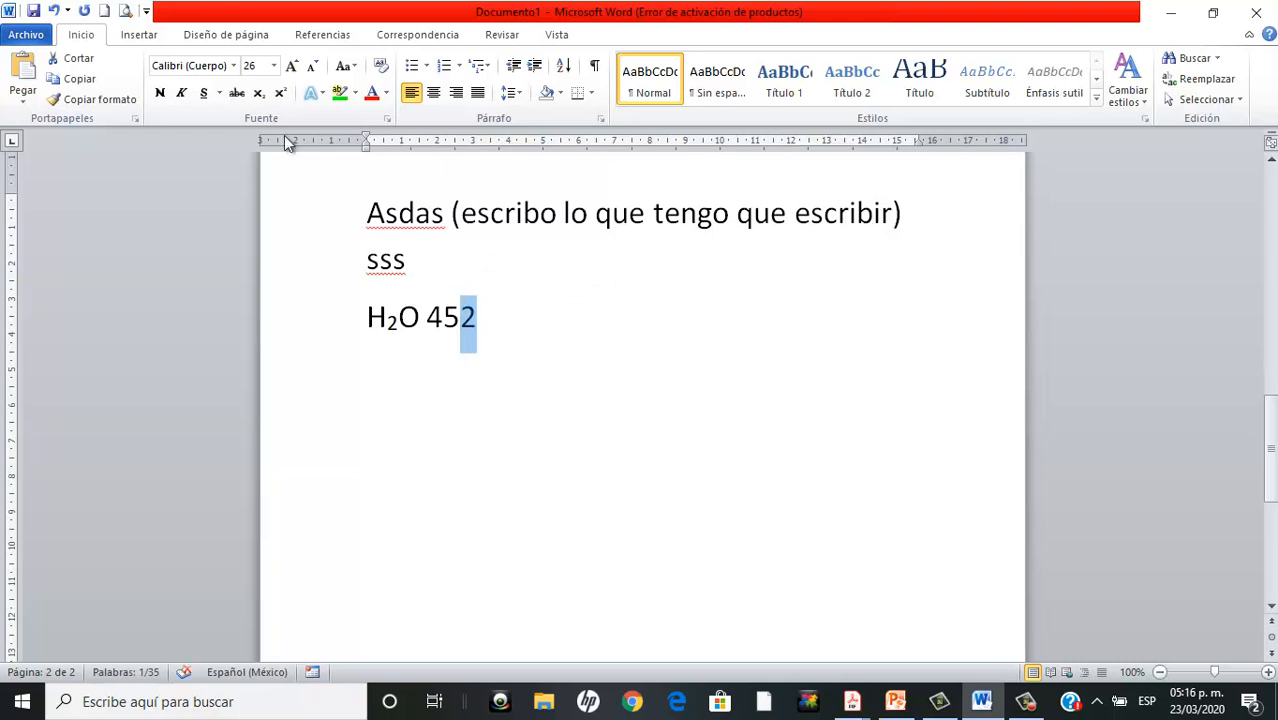
{"action": "left_click", "coordinate": [281, 93]}
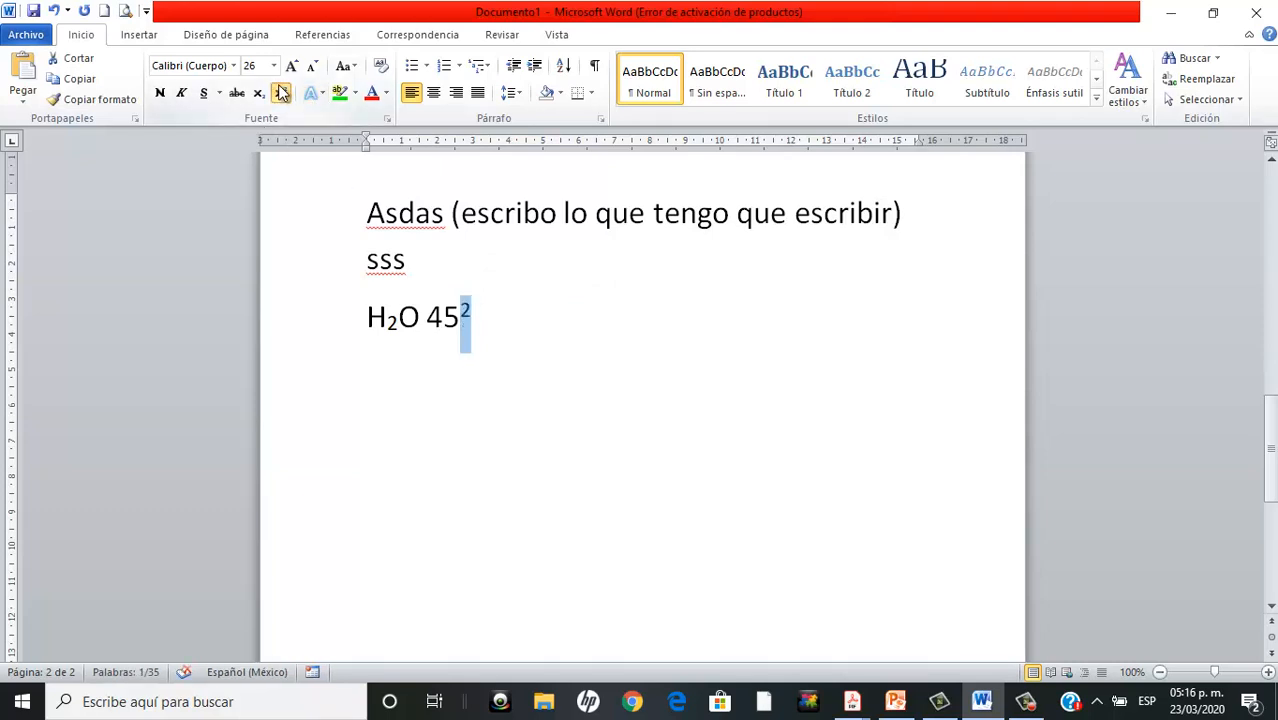
{"action": "left_click", "coordinate": [558, 348]}
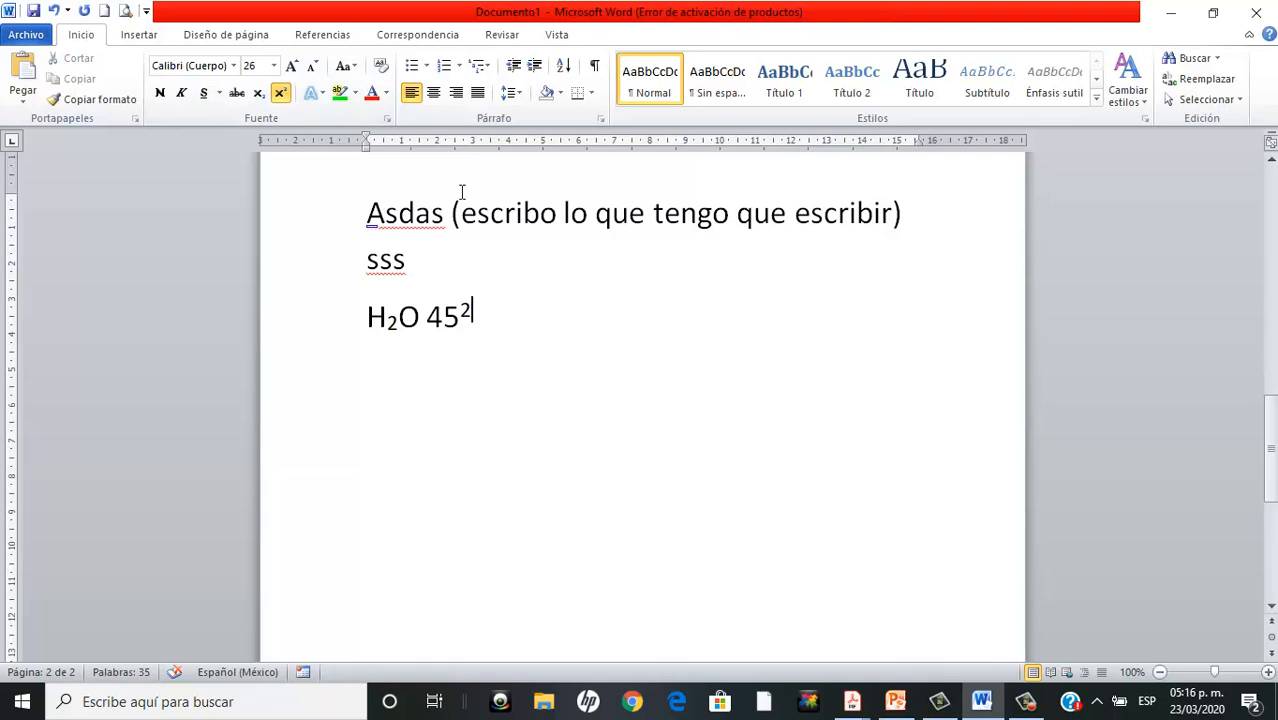
Insert a new paragraph above the H2O line, write "m3" in it with a lowercase m, and make the 3 a superscript
{"action": "left_click", "coordinate": [369, 327]}
{"action": "key", "text": "Return"}
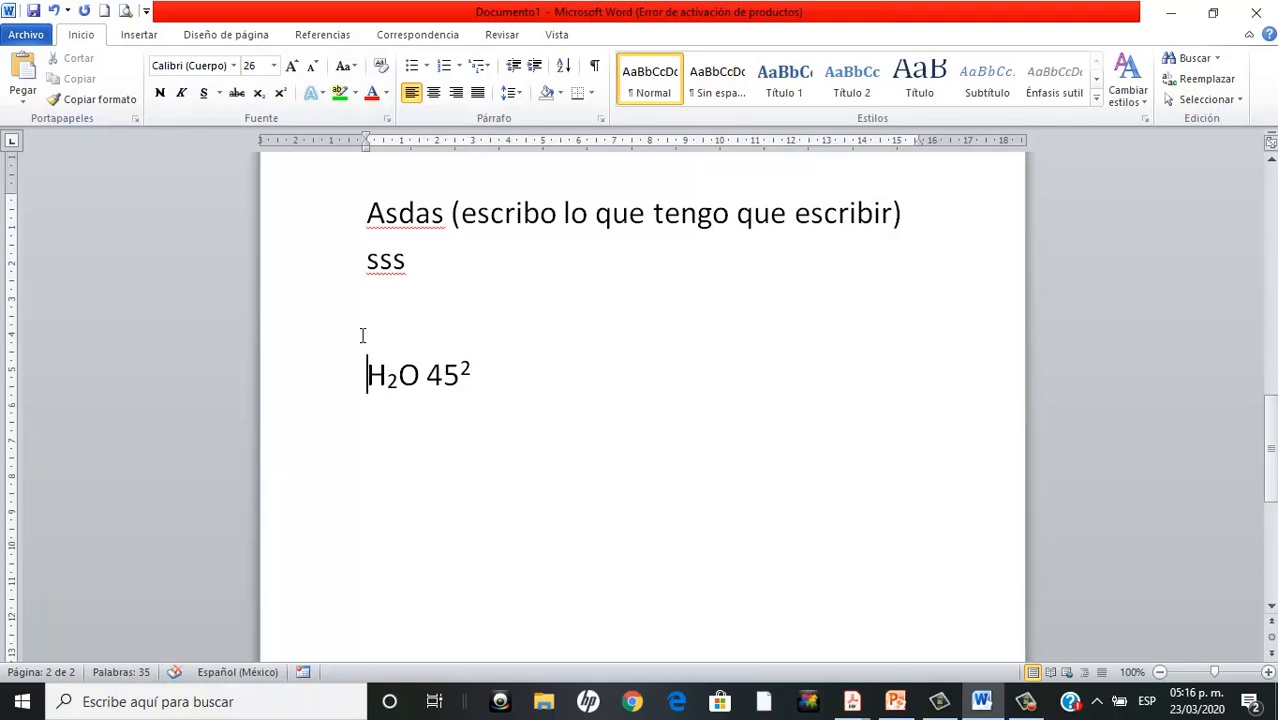
{"action": "left_click", "coordinate": [369, 328]}
{"action": "type", "text": "M"}
{"action": "key", "text": "BackSpace"}
{"action": "type", "text": "m"}
{"action": "key", "text": "BackSpace"}
{"action": "type", "text": "M3"}
{"action": "left_click_drag", "start_coordinate": [369, 316], "coordinate": [393, 318]}
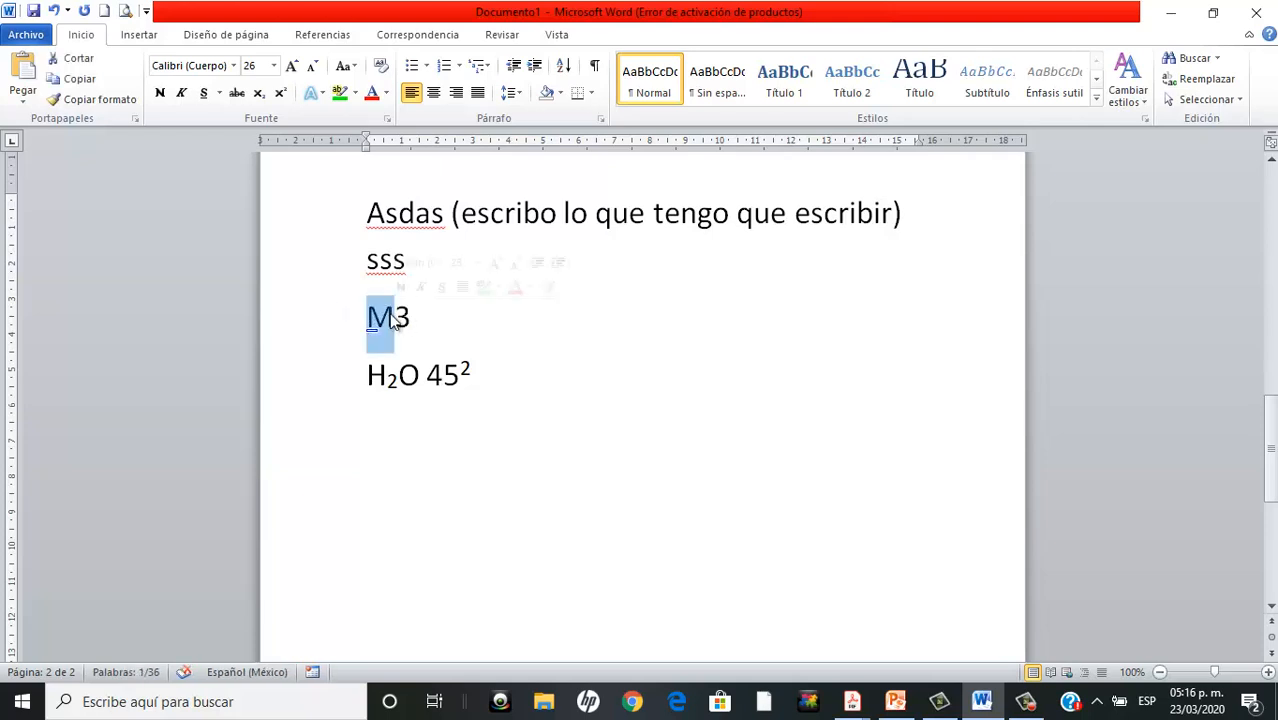
{"action": "type", "text": "m"}
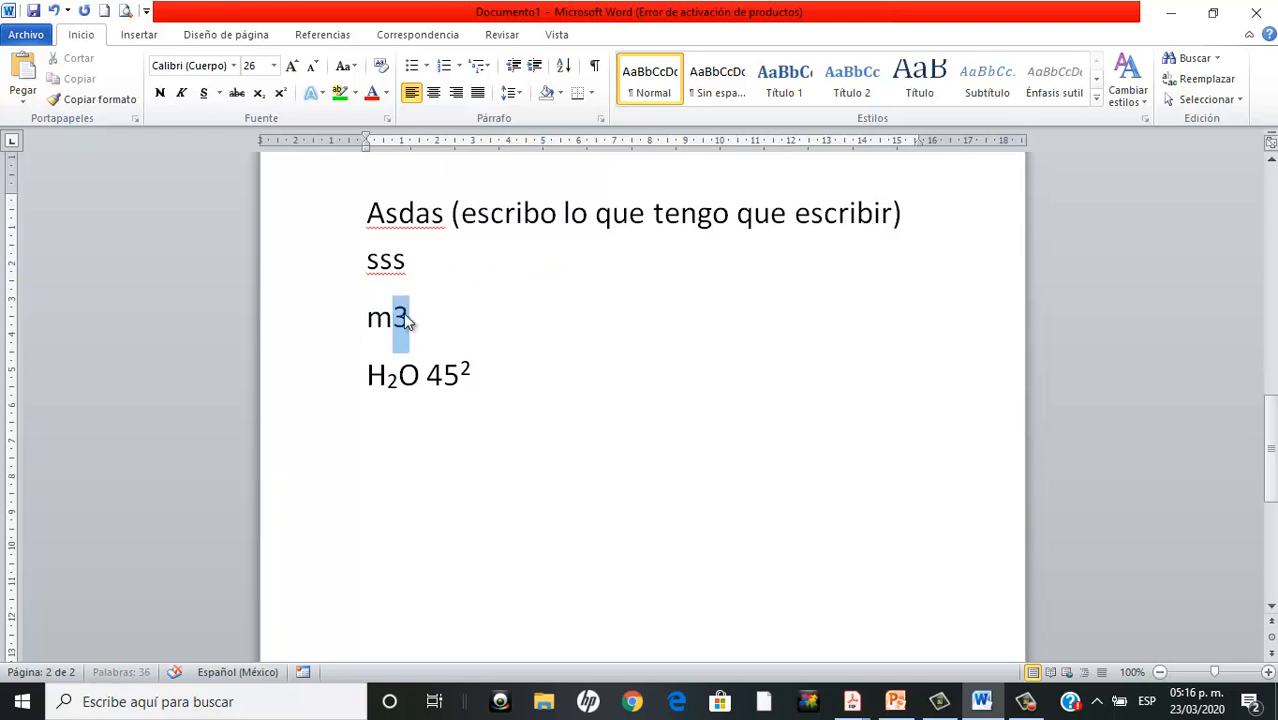
{"action": "left_click", "coordinate": [281, 94]}
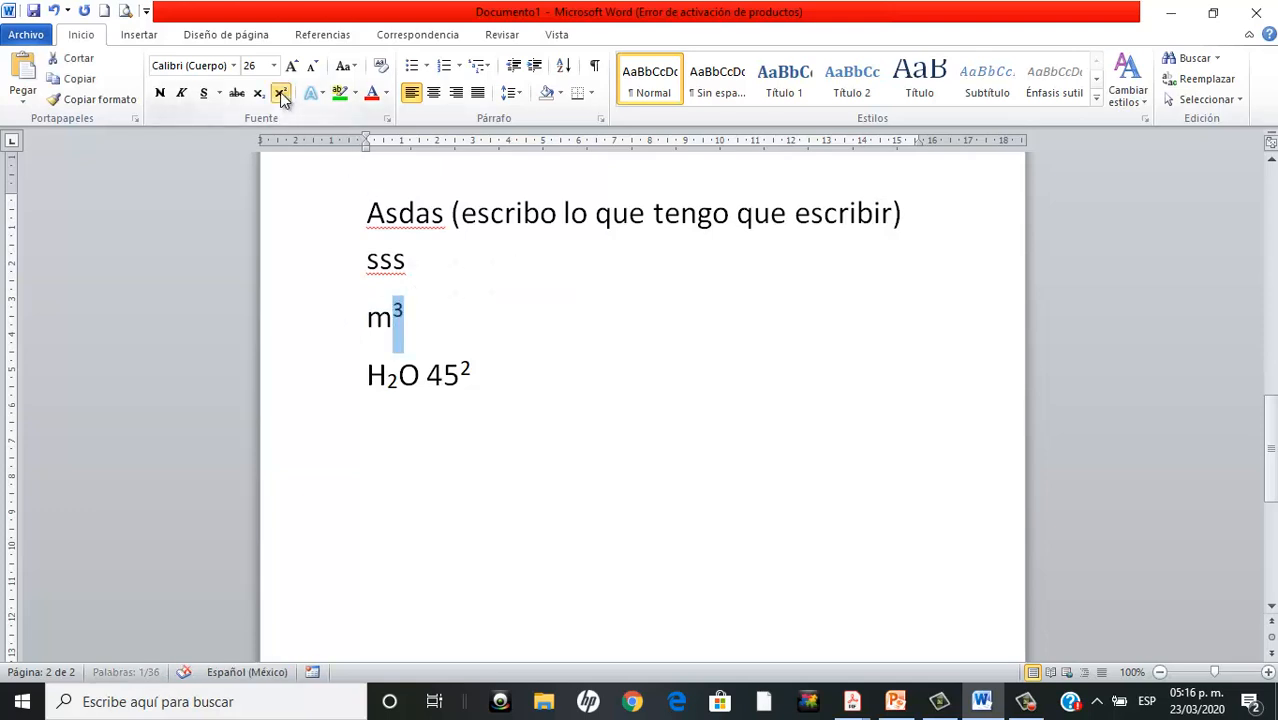
{"action": "left_click", "coordinate": [439, 329]}
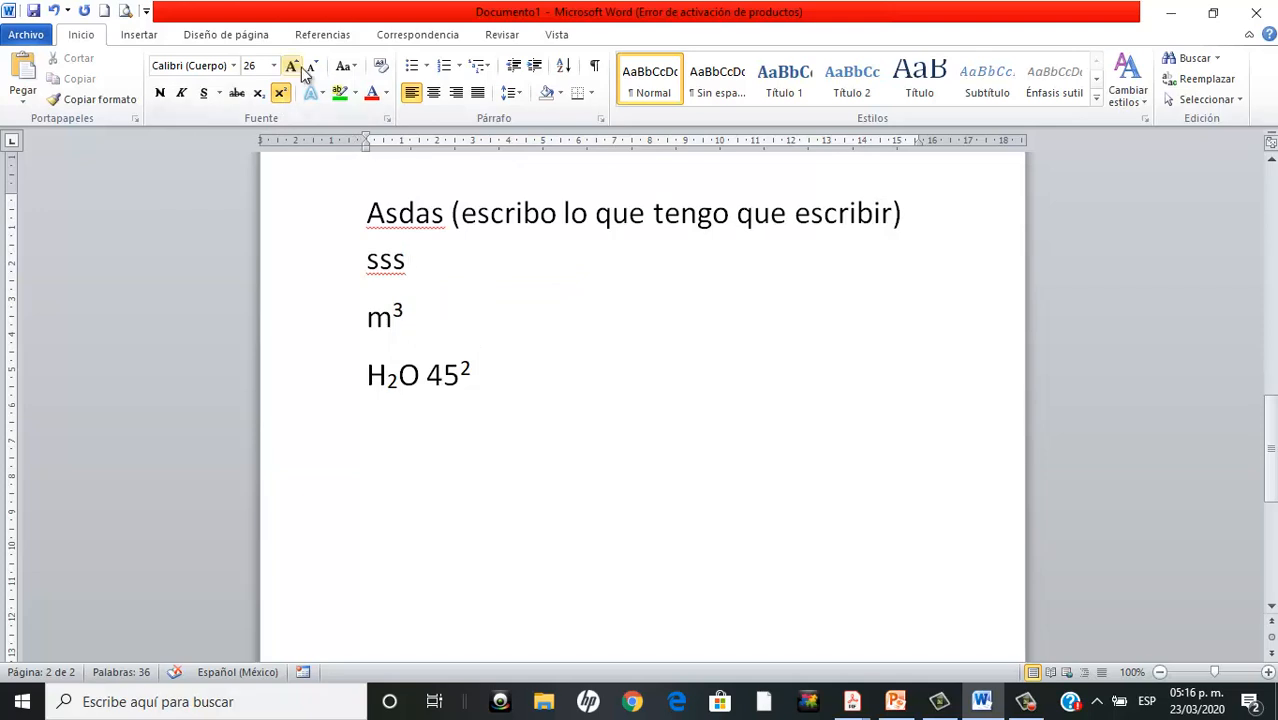
{"action": "left_click", "coordinate": [322, 94]}
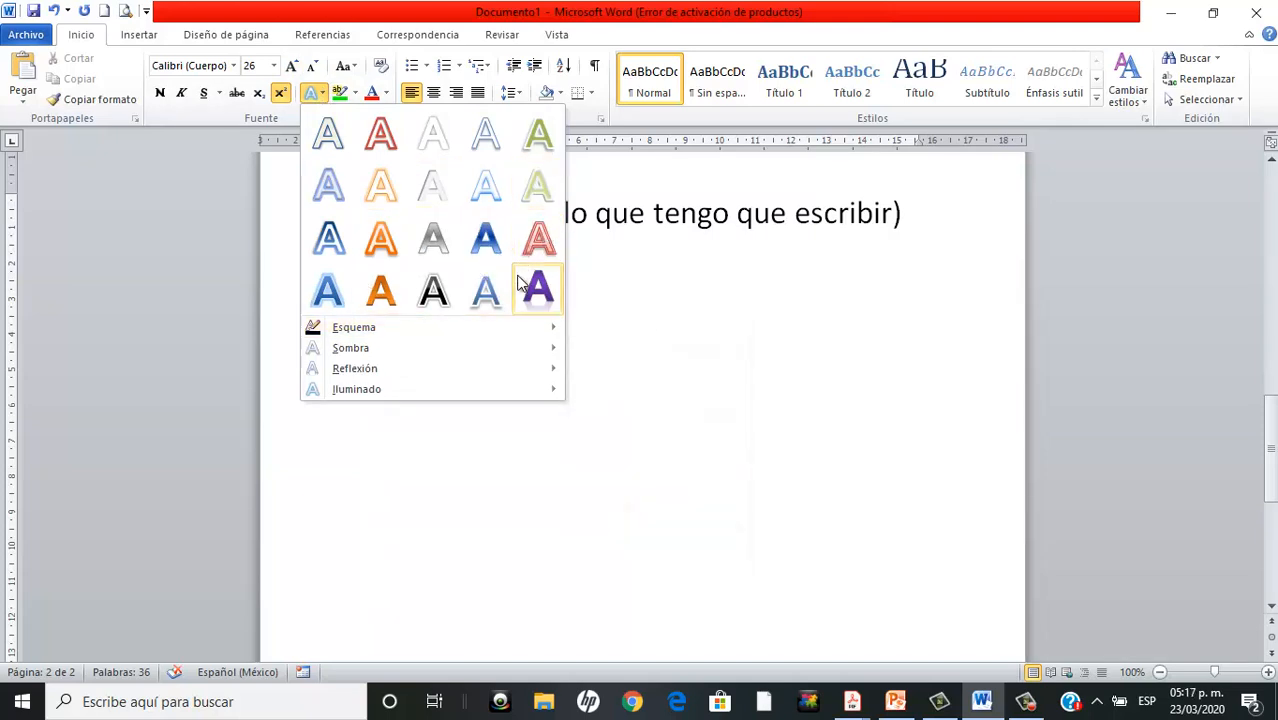
{"action": "left_click", "coordinate": [634, 377]}
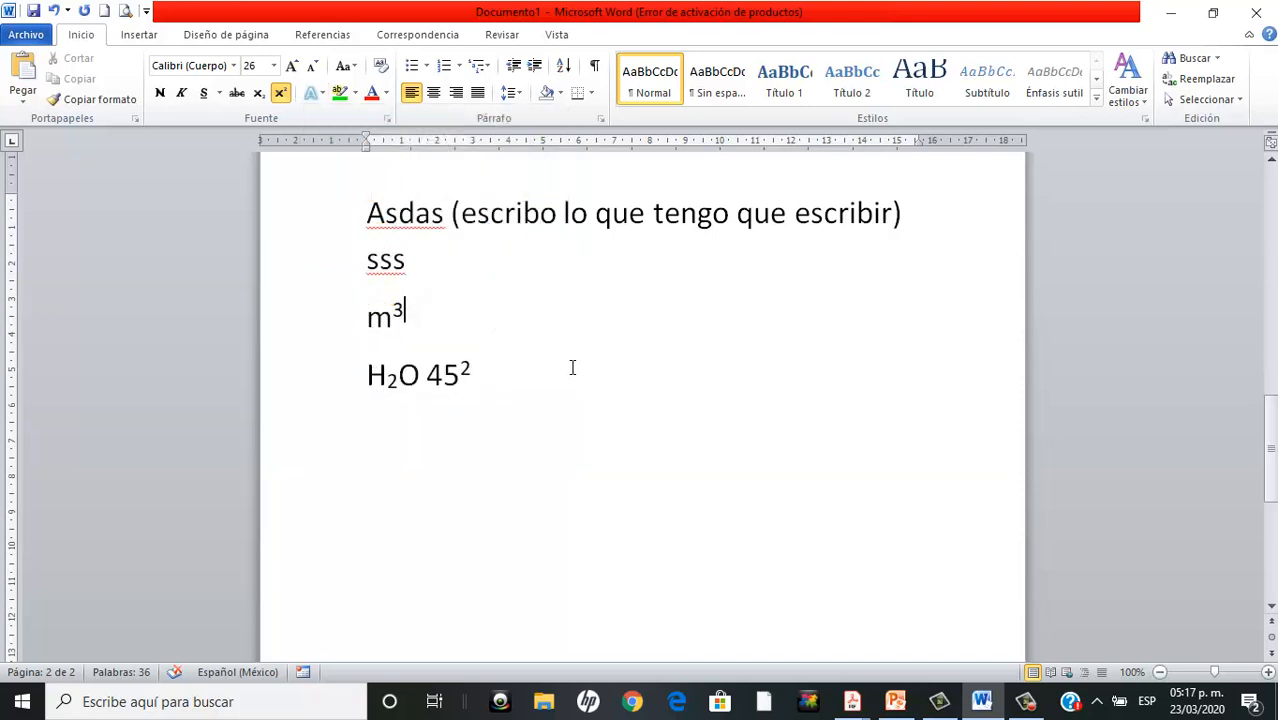